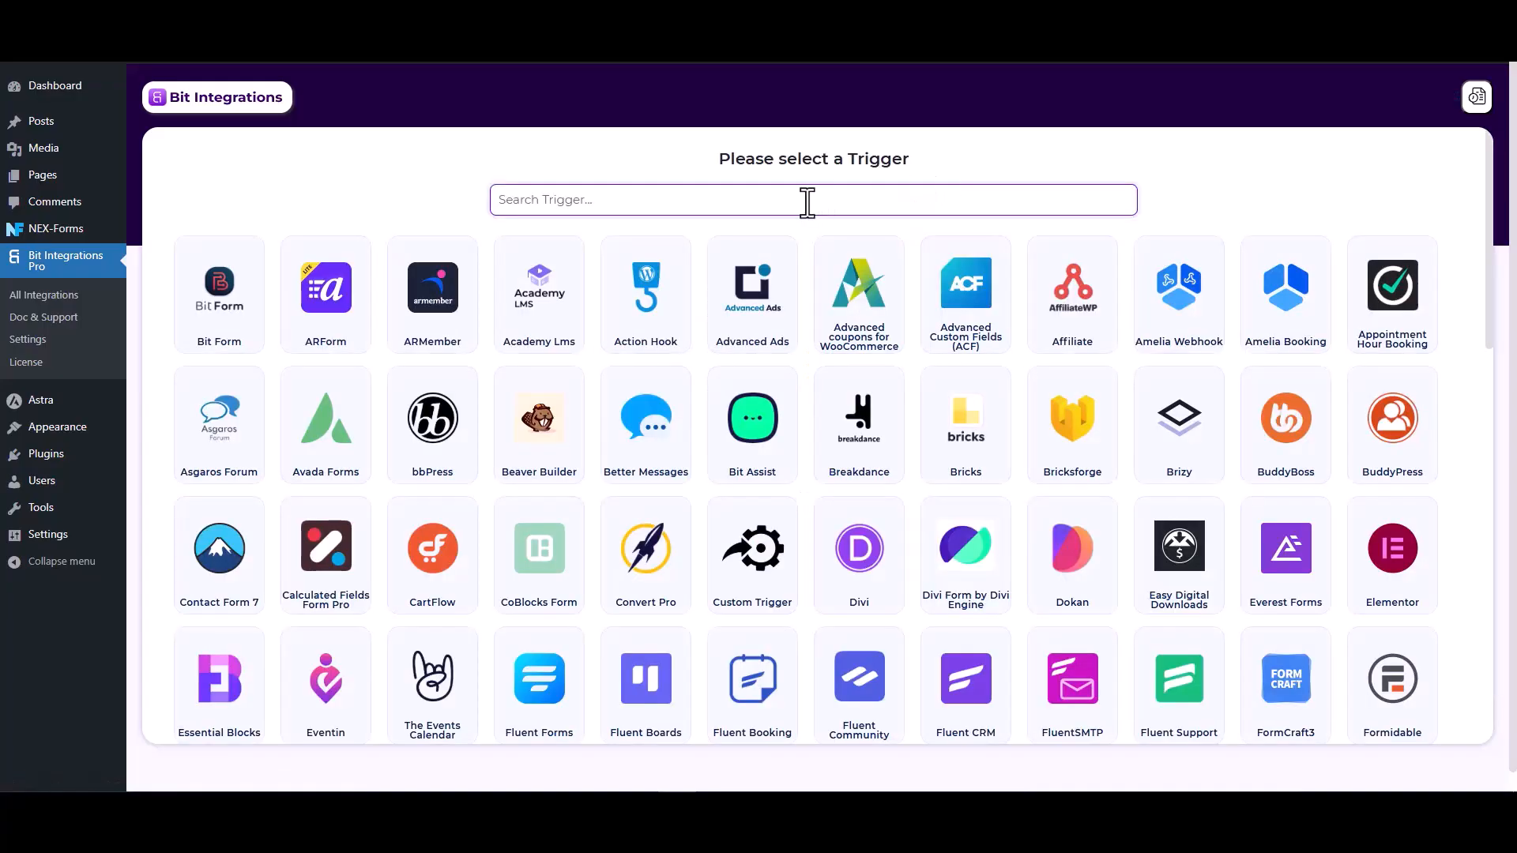
- Choose NEX-Forms with the Form Submission event as the trigger and start fetching
{"action": "type", "text": "nex"}
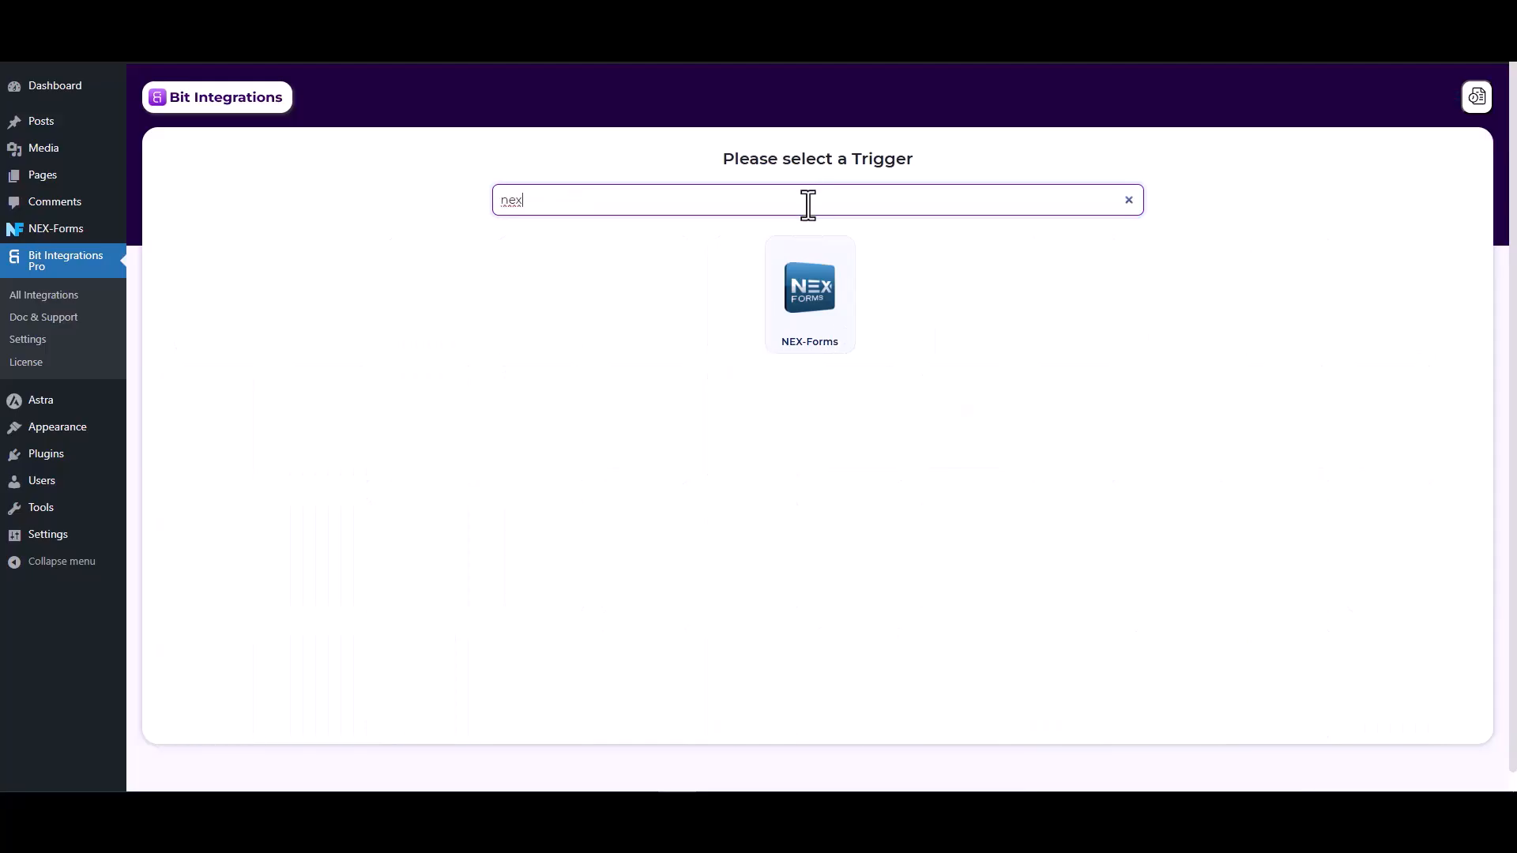
{"action": "left_click", "coordinate": [813, 312]}
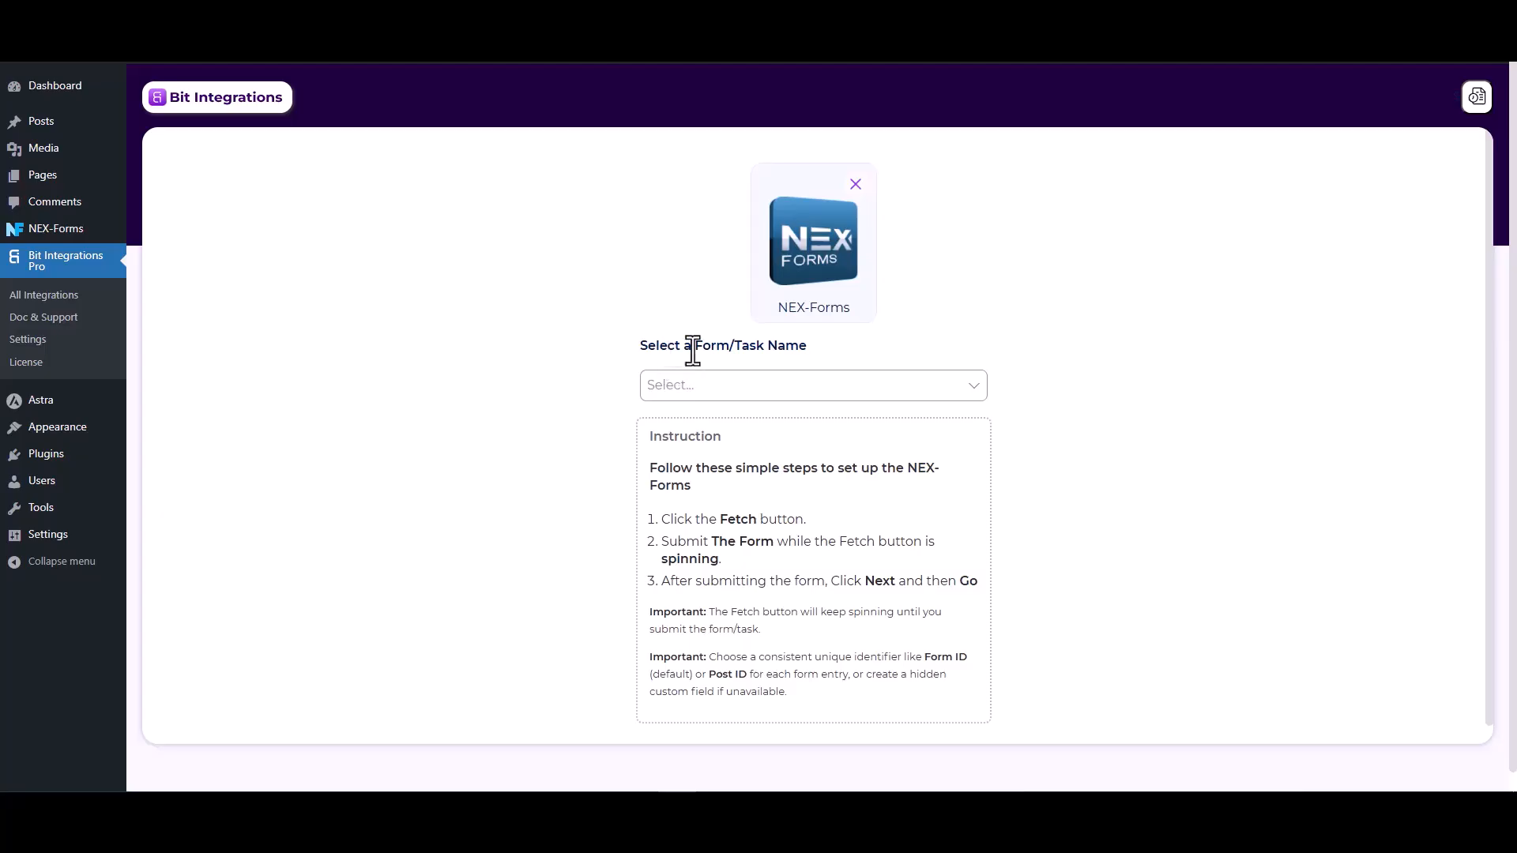
{"action": "left_click", "coordinate": [731, 384]}
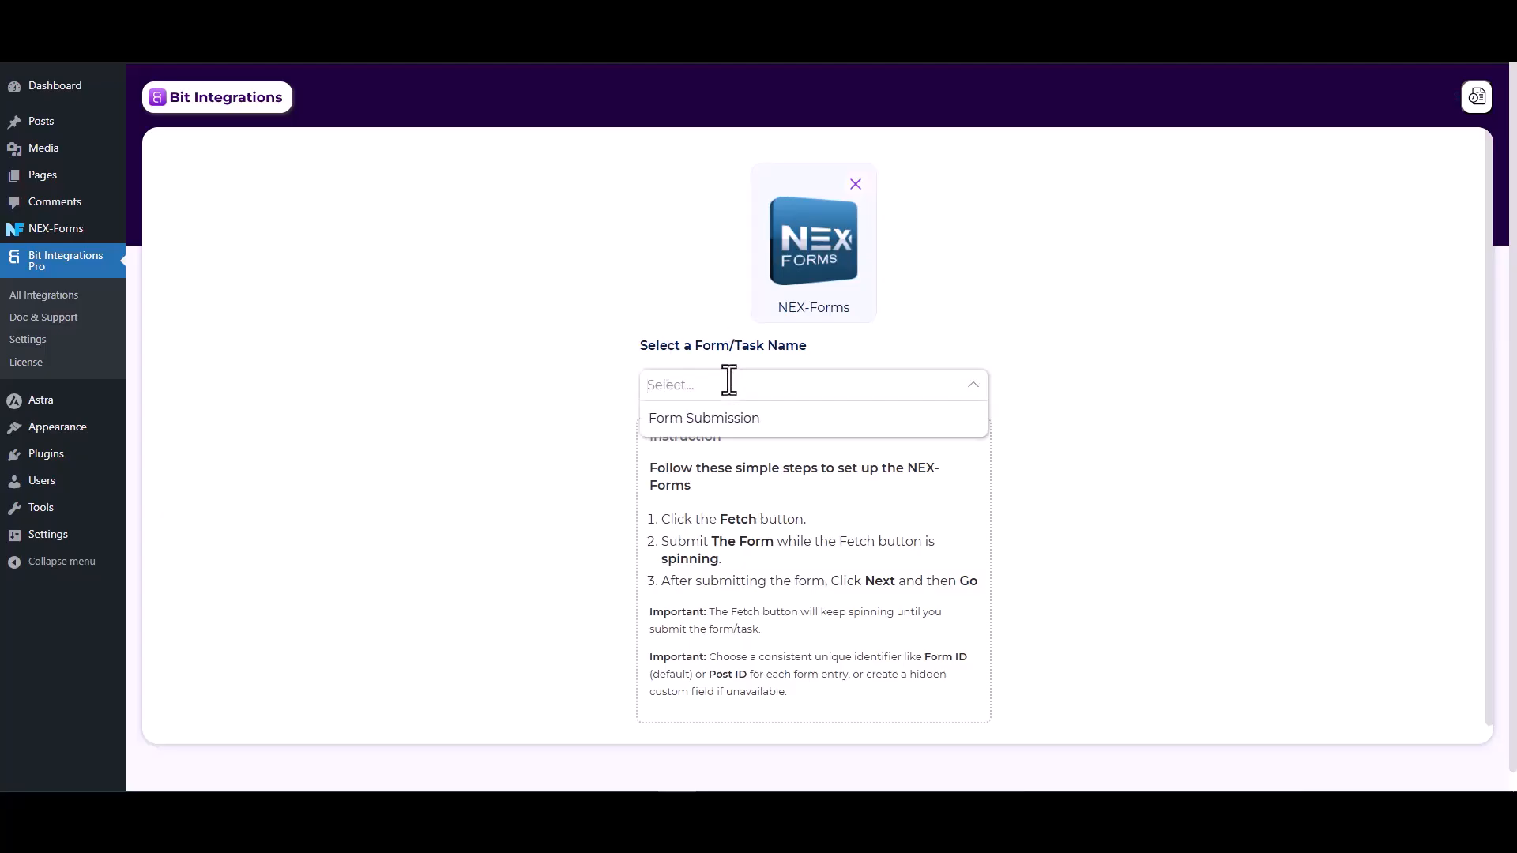
{"action": "left_click", "coordinate": [705, 419]}
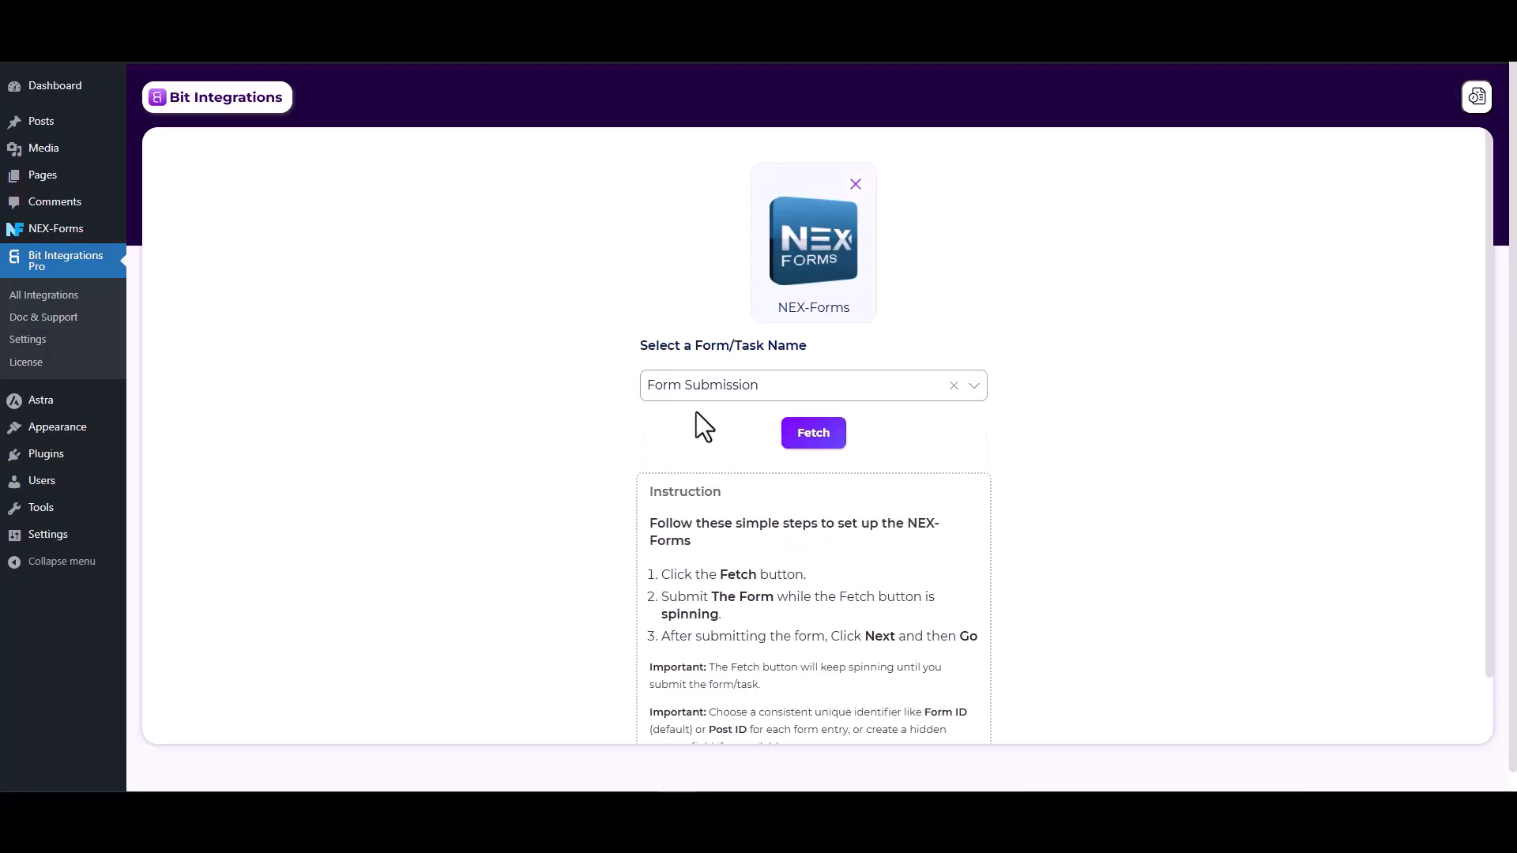
{"action": "left_click", "coordinate": [812, 445]}
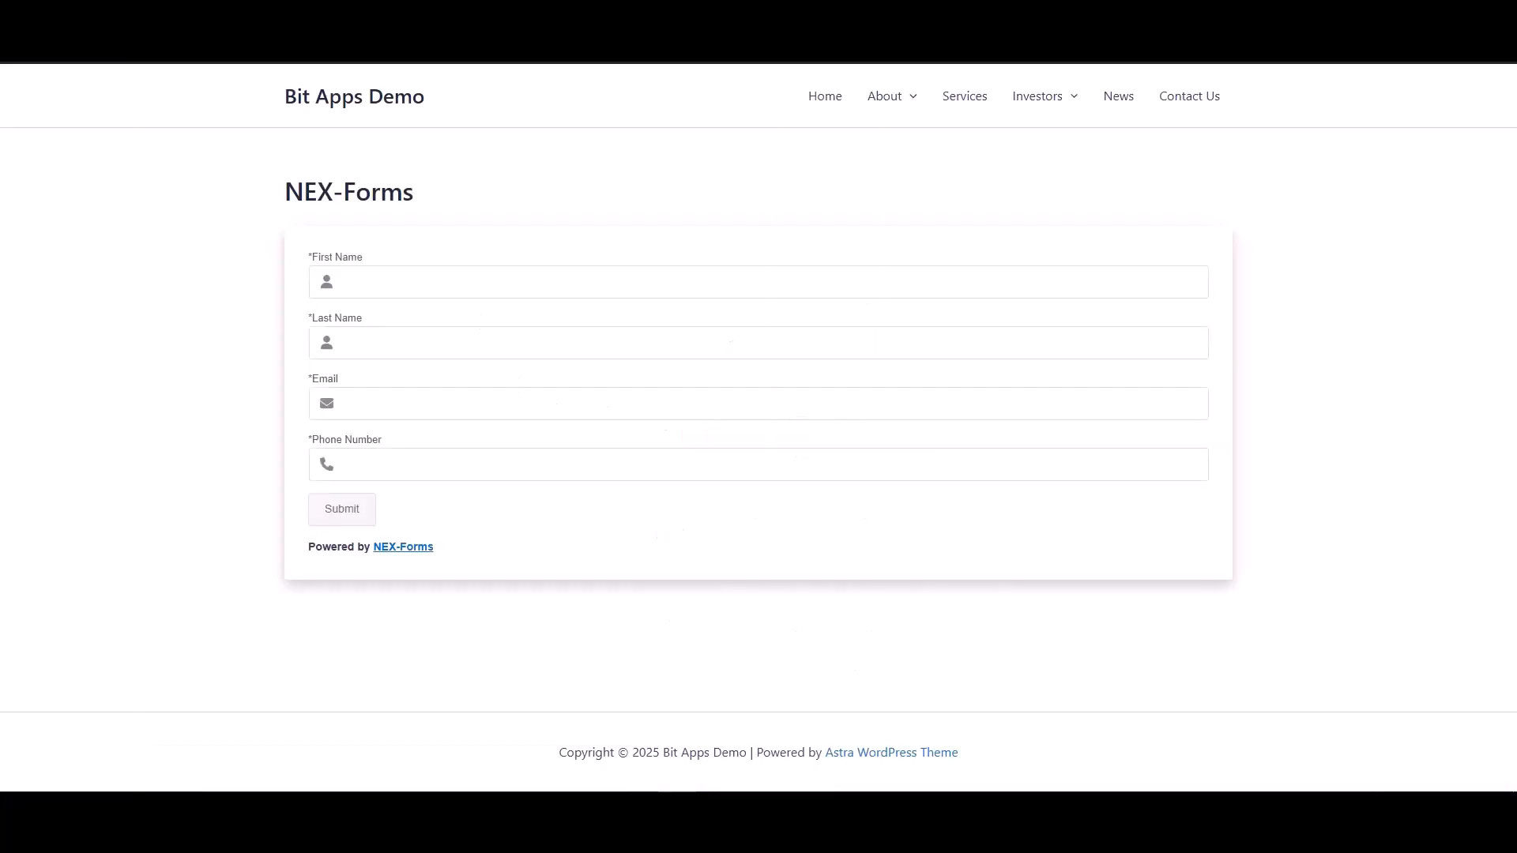
- Submit the NEX-Forms form with test first name, last name, e-mail and phone number
{"action": "left_click", "coordinate": [458, 284]}
{"action": "left_click", "coordinate": [806, 338]}
{"action": "left_click", "coordinate": [818, 403]}
{"action": "type", "text": "test@gmail.com"}
{"action": "left_click", "coordinate": [999, 456]}
{"action": "type", "text": "122355"}
{"action": "left_click", "coordinate": [346, 513]}
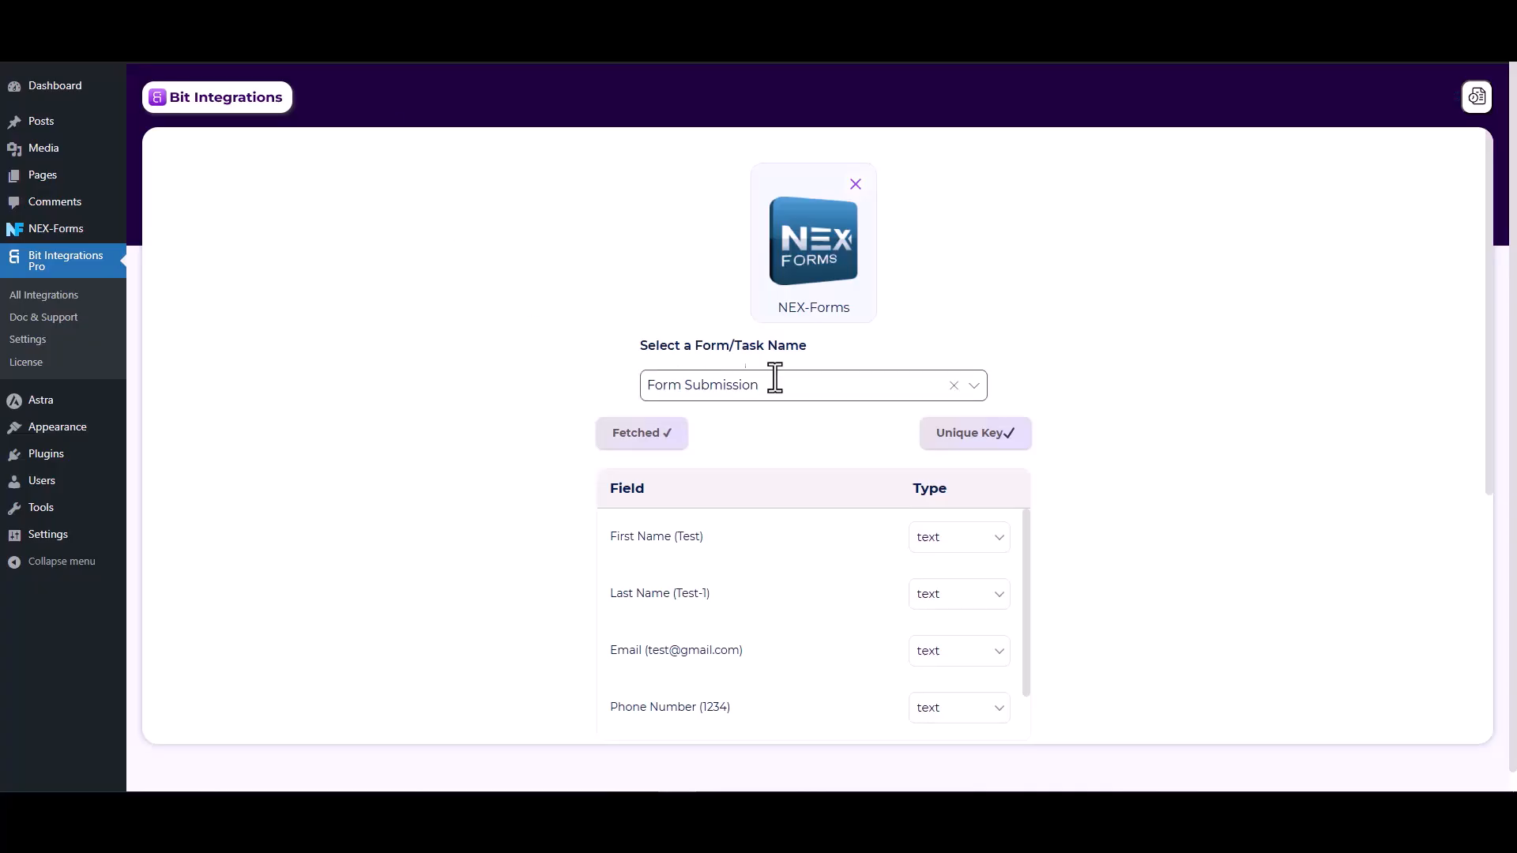
- Review the fetched form fields, then search 'perf' and choose PerfexCRM as the action
{"action": "scroll", "coordinate": [798, 396], "scroll_direction": "down", "scroll_amount": 2}
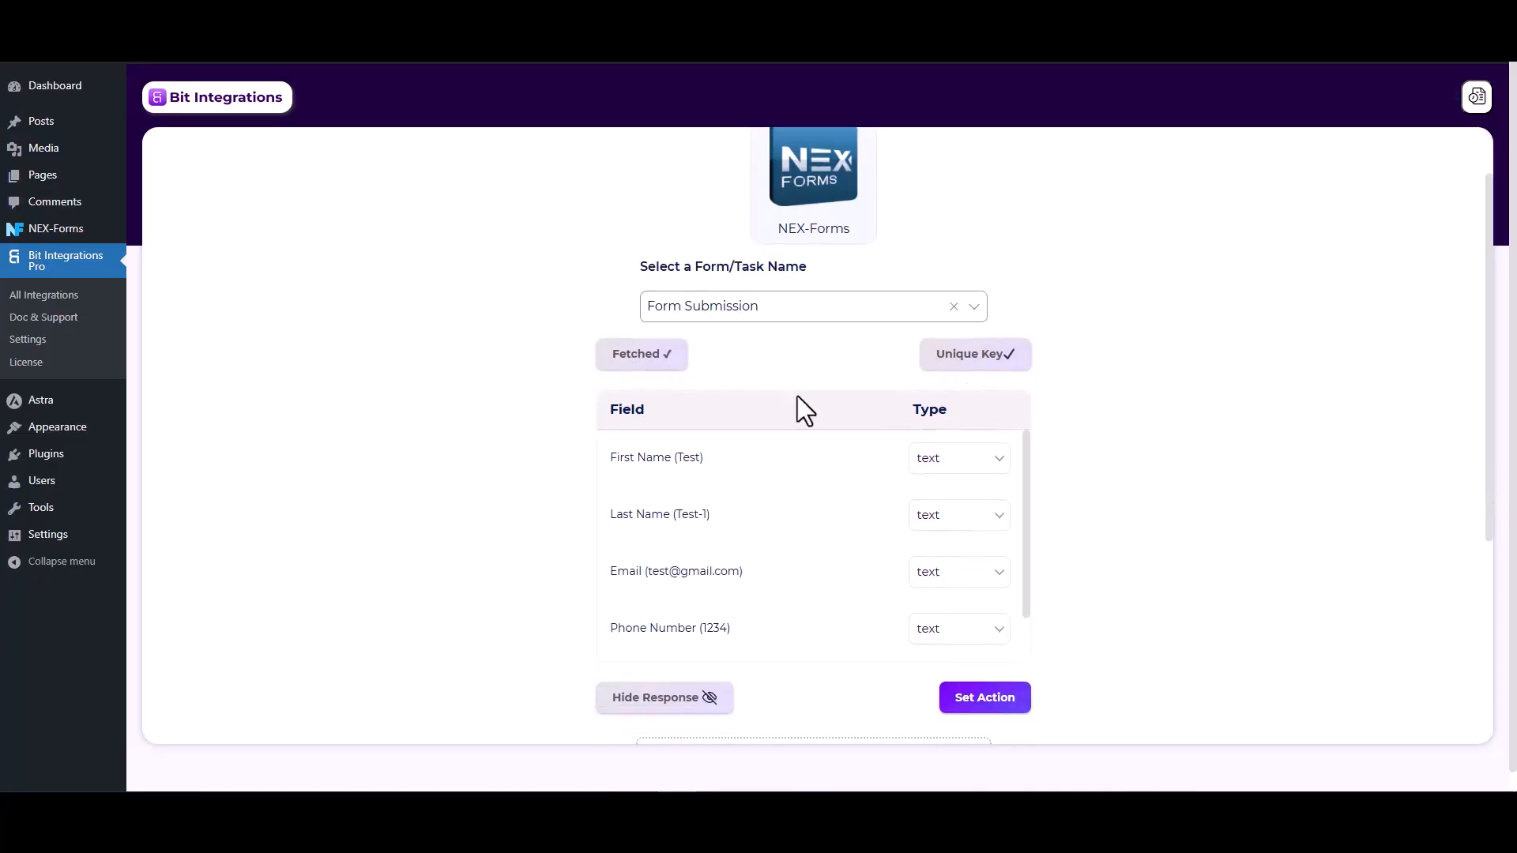
{"action": "scroll", "coordinate": [921, 466], "scroll_direction": "down", "scroll_amount": 3}
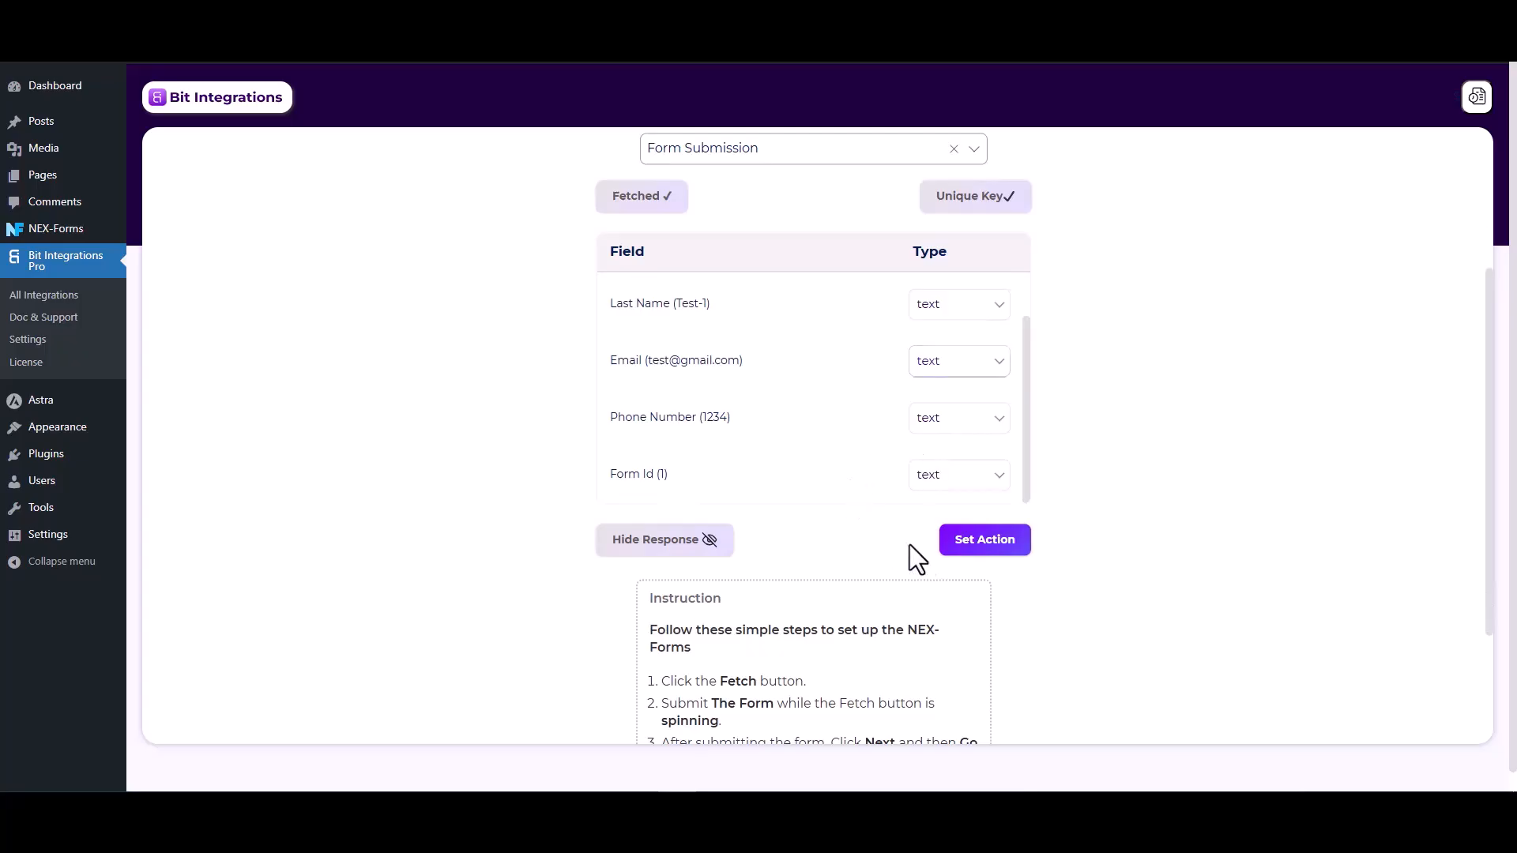
{"action": "left_click", "coordinate": [984, 551]}
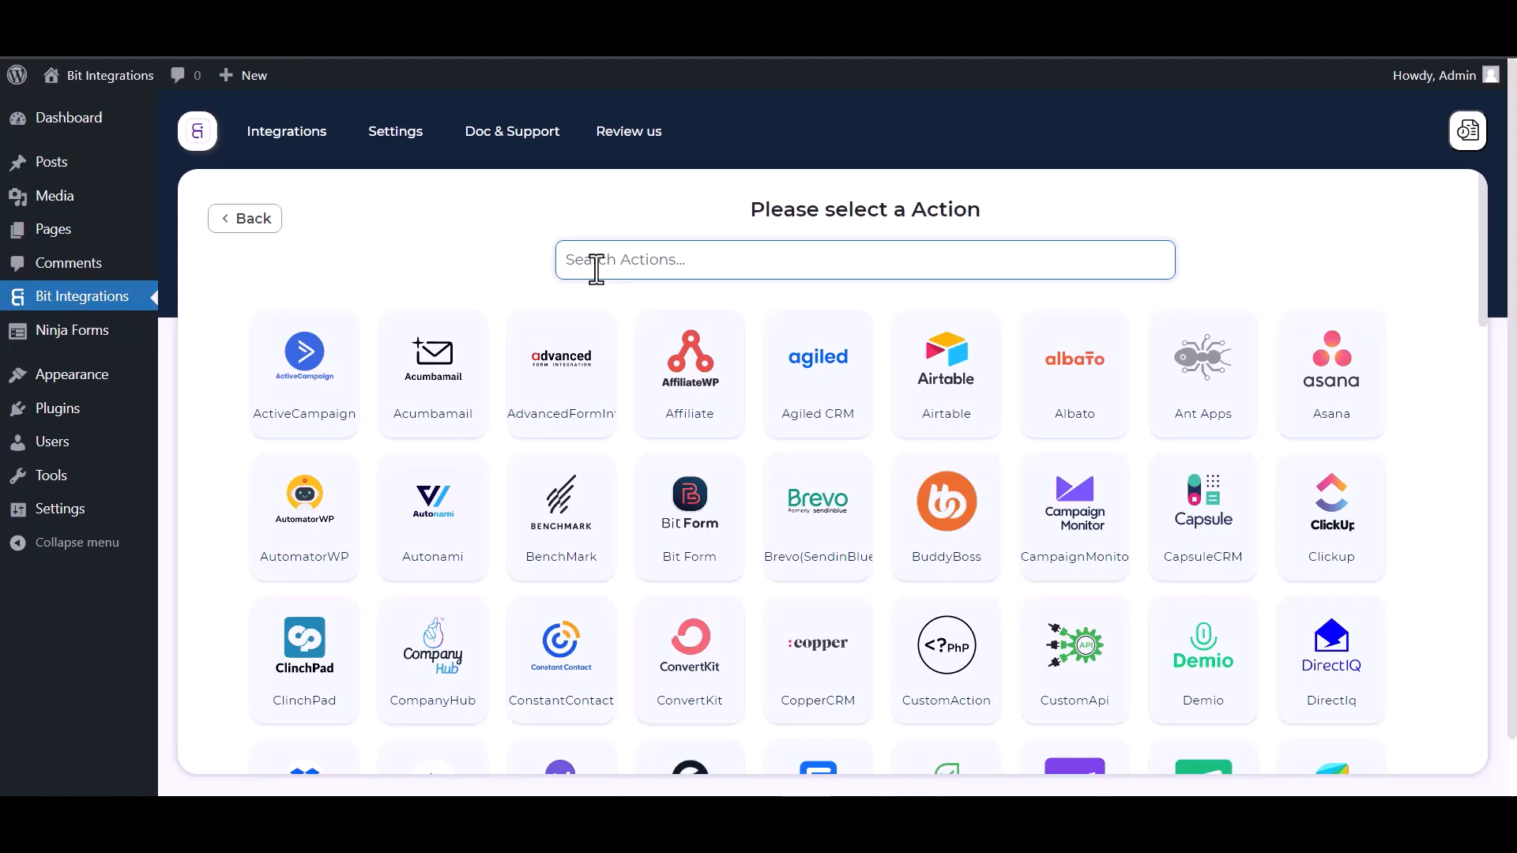
{"action": "type", "text": "perf"}
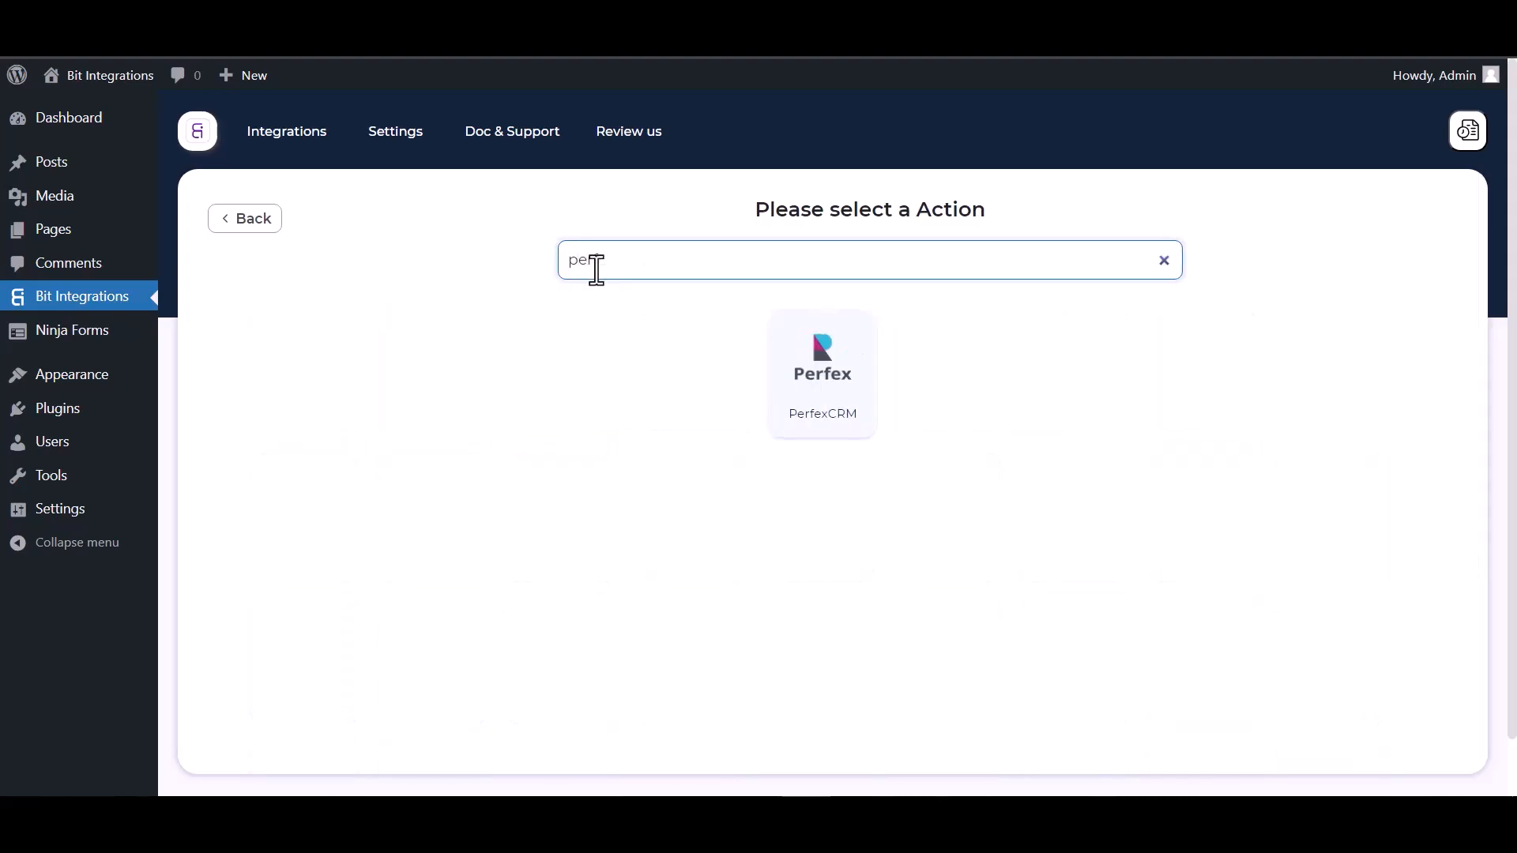
{"action": "left_click", "coordinate": [828, 424]}
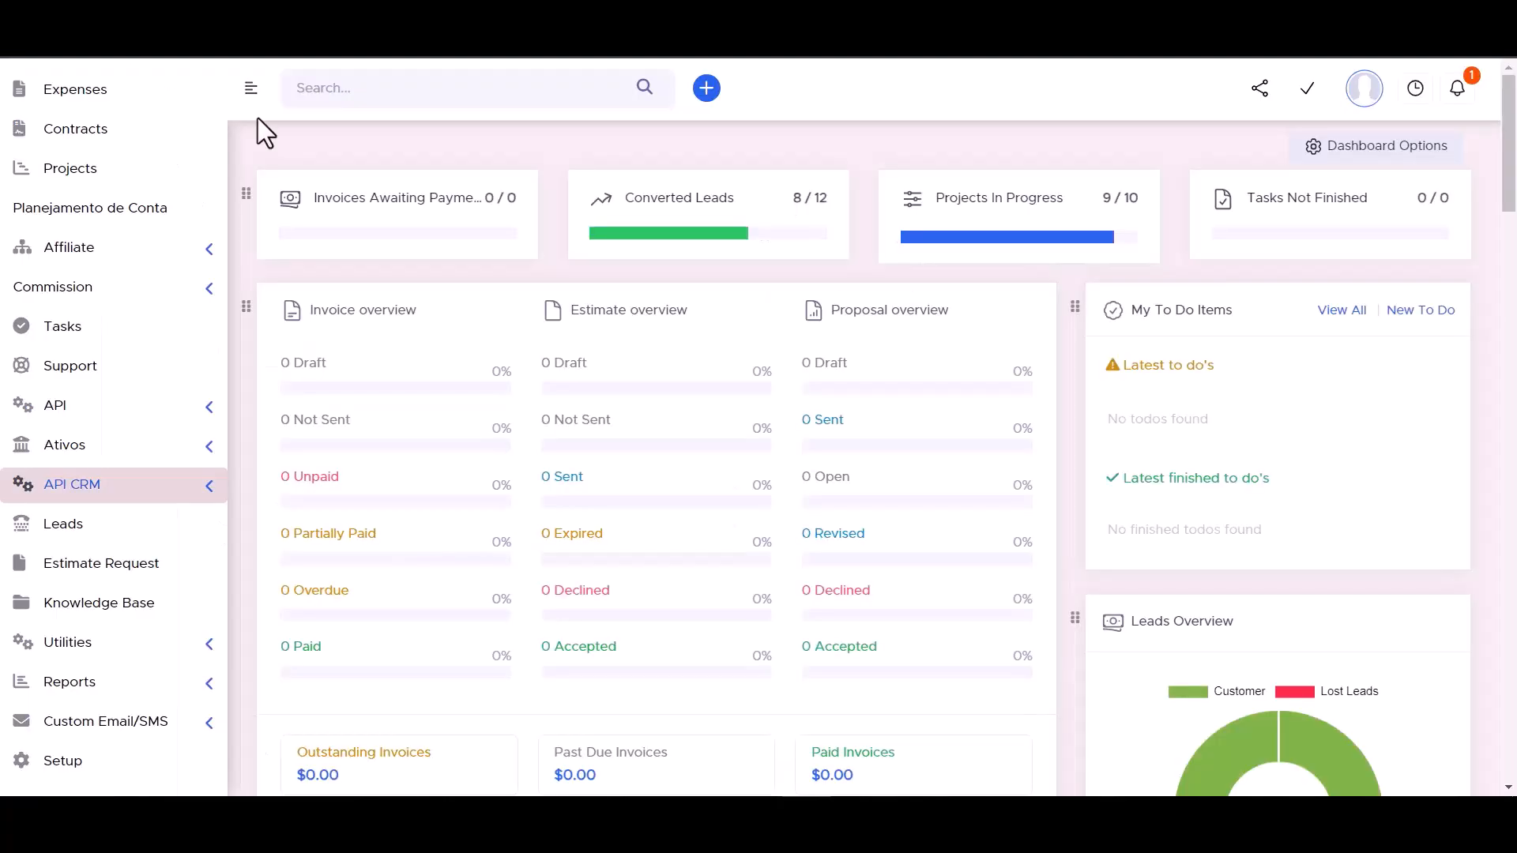
- Copy the API URL from Perfex's API CRM Manager into the Access API URL field
{"action": "left_click", "coordinate": [210, 494]}
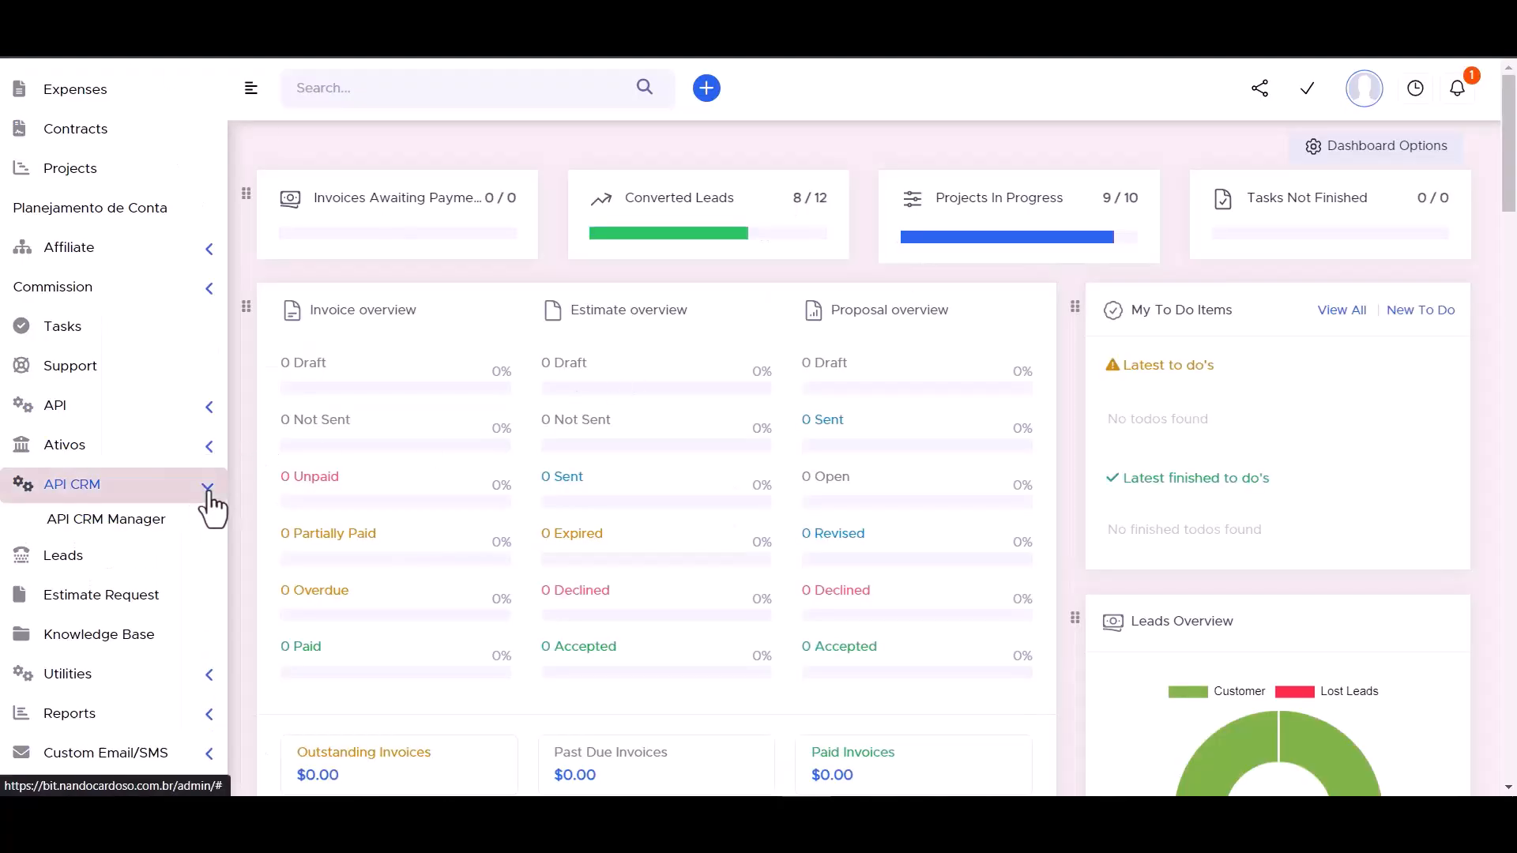
{"action": "left_click", "coordinate": [122, 528]}
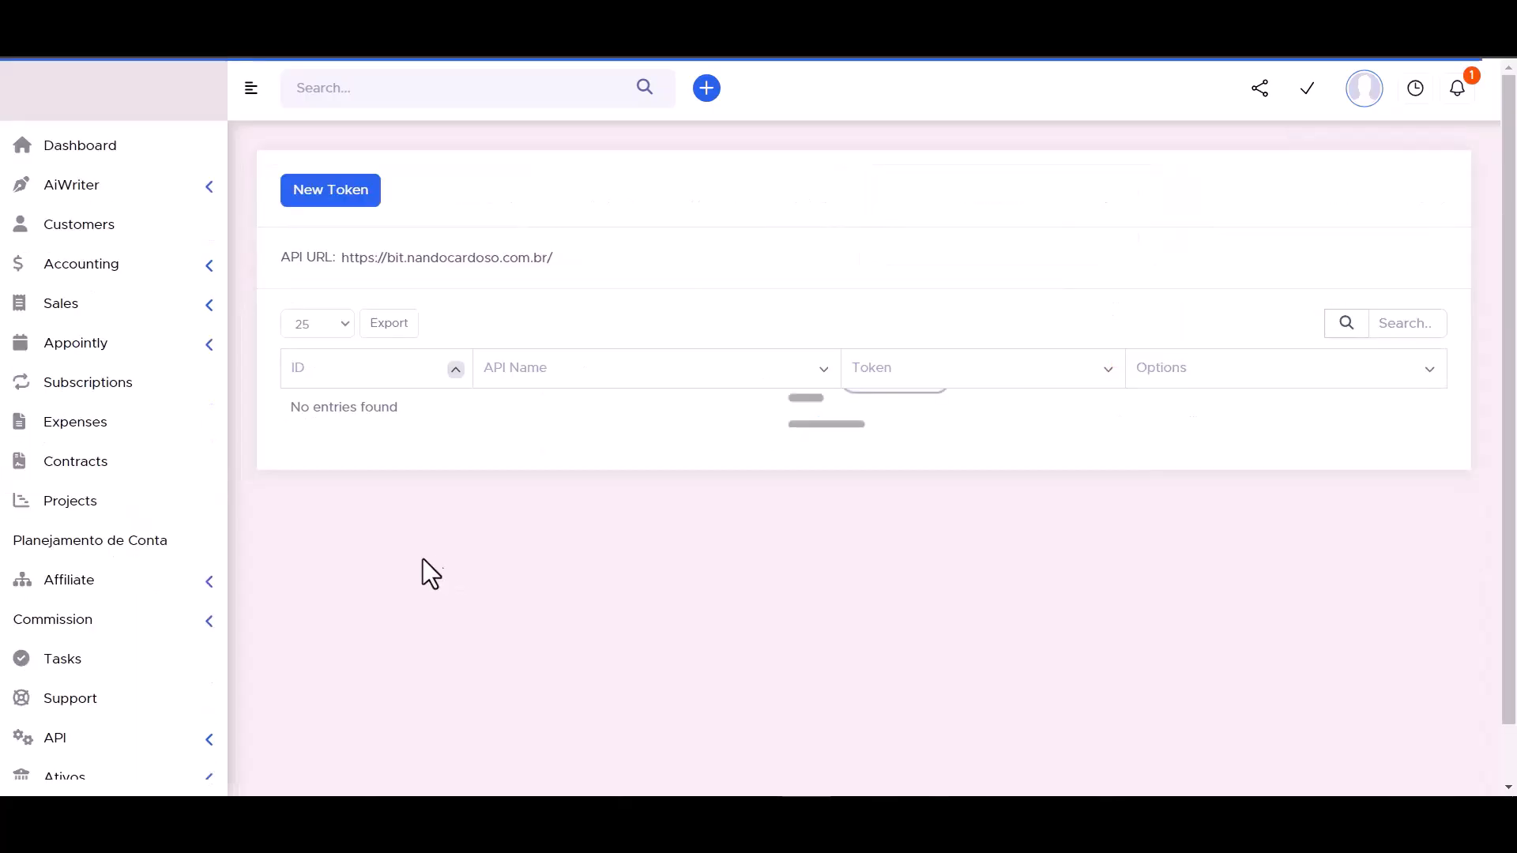
{"action": "double_click", "coordinate": [411, 261]}
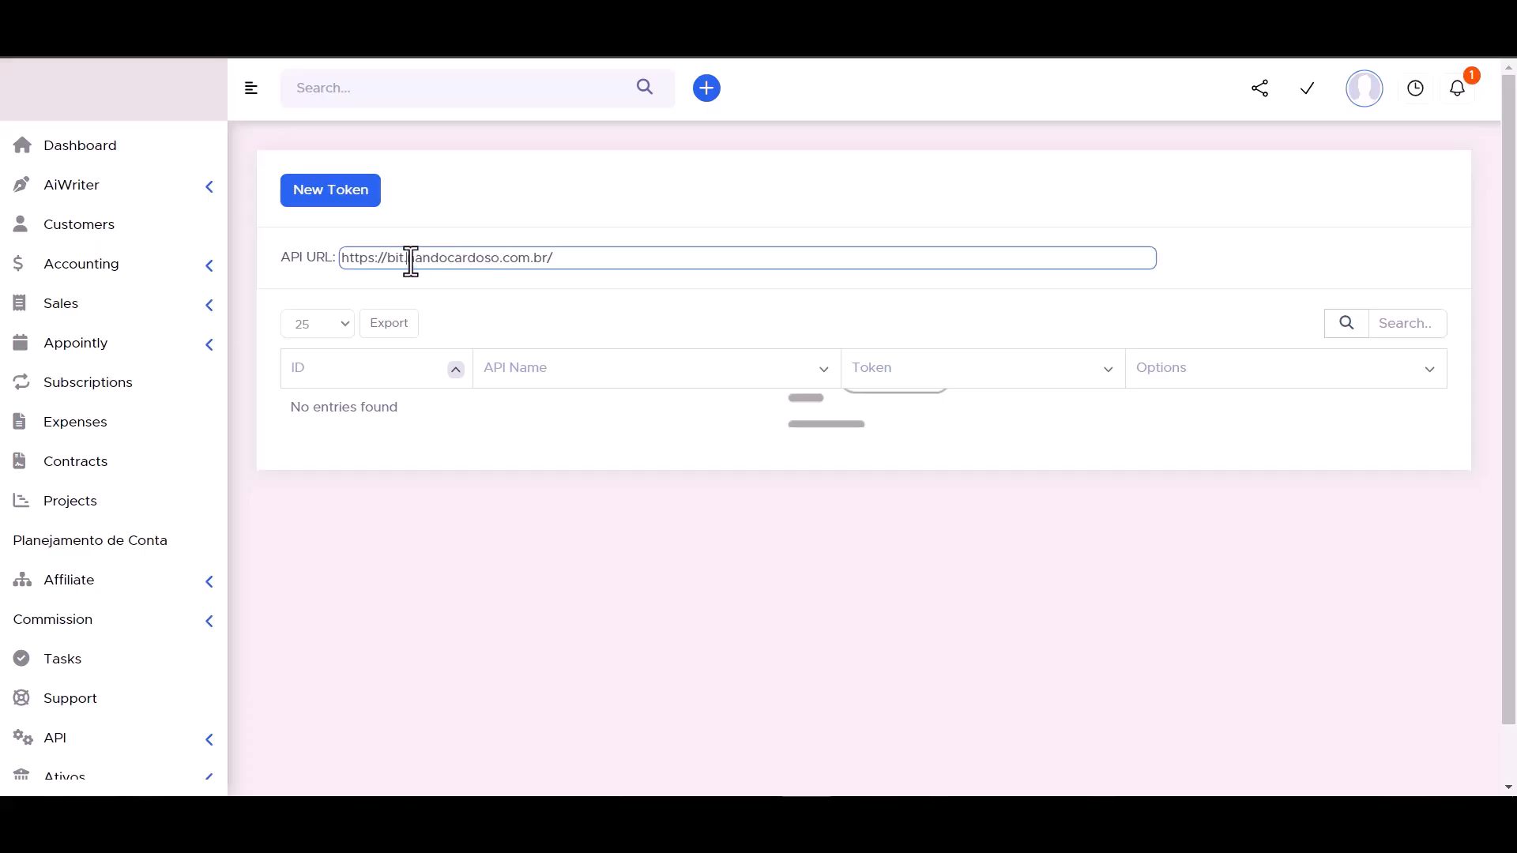
{"action": "key", "text": "ctrl+a"}
{"action": "key", "text": "ctrl+c"}
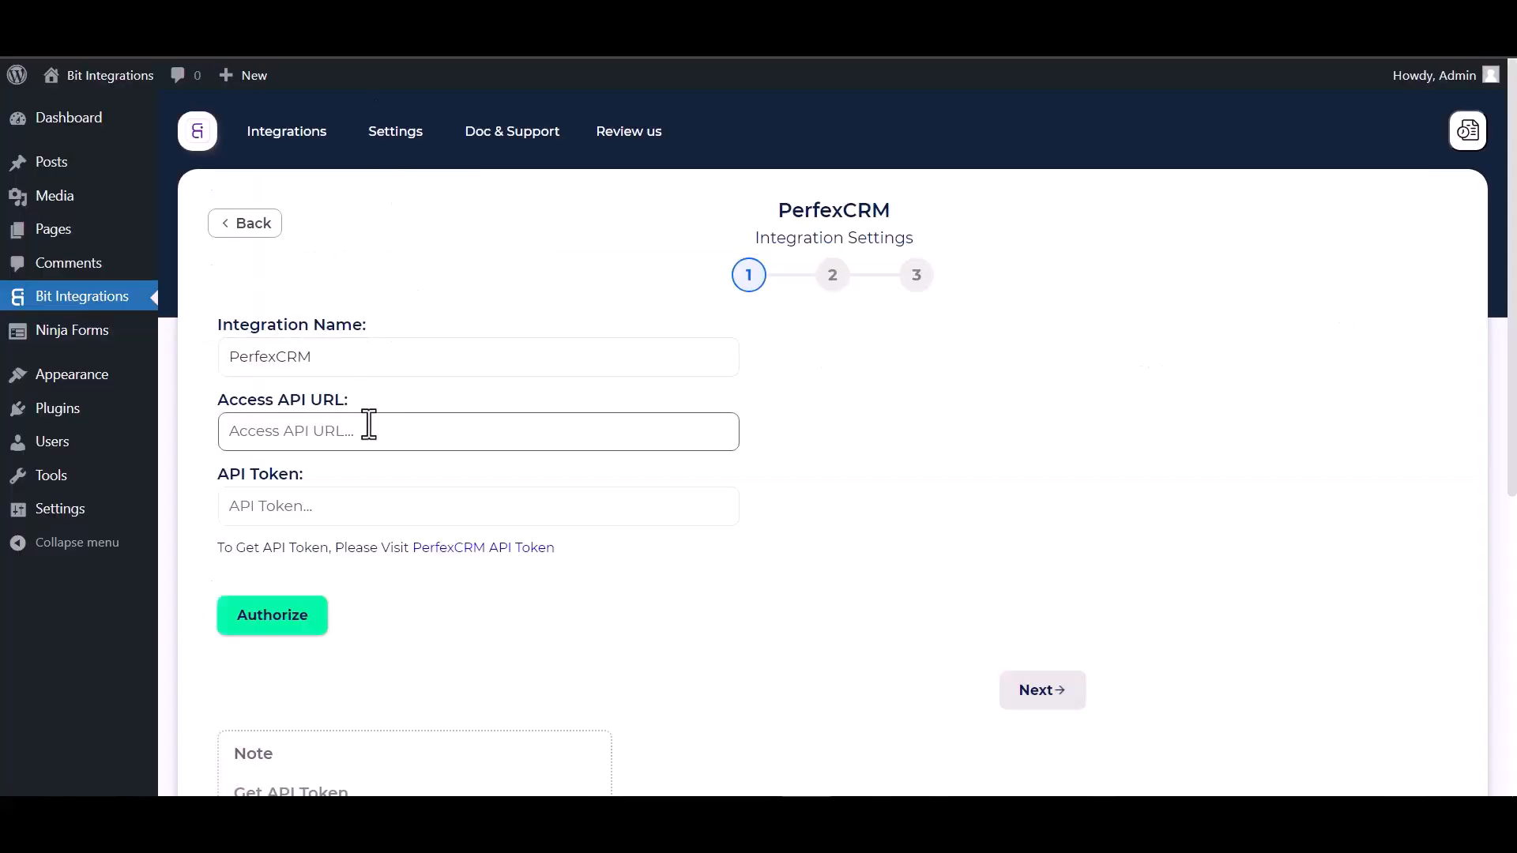
{"action": "left_click", "coordinate": [321, 446]}
{"action": "key", "text": "ctrl+v"}
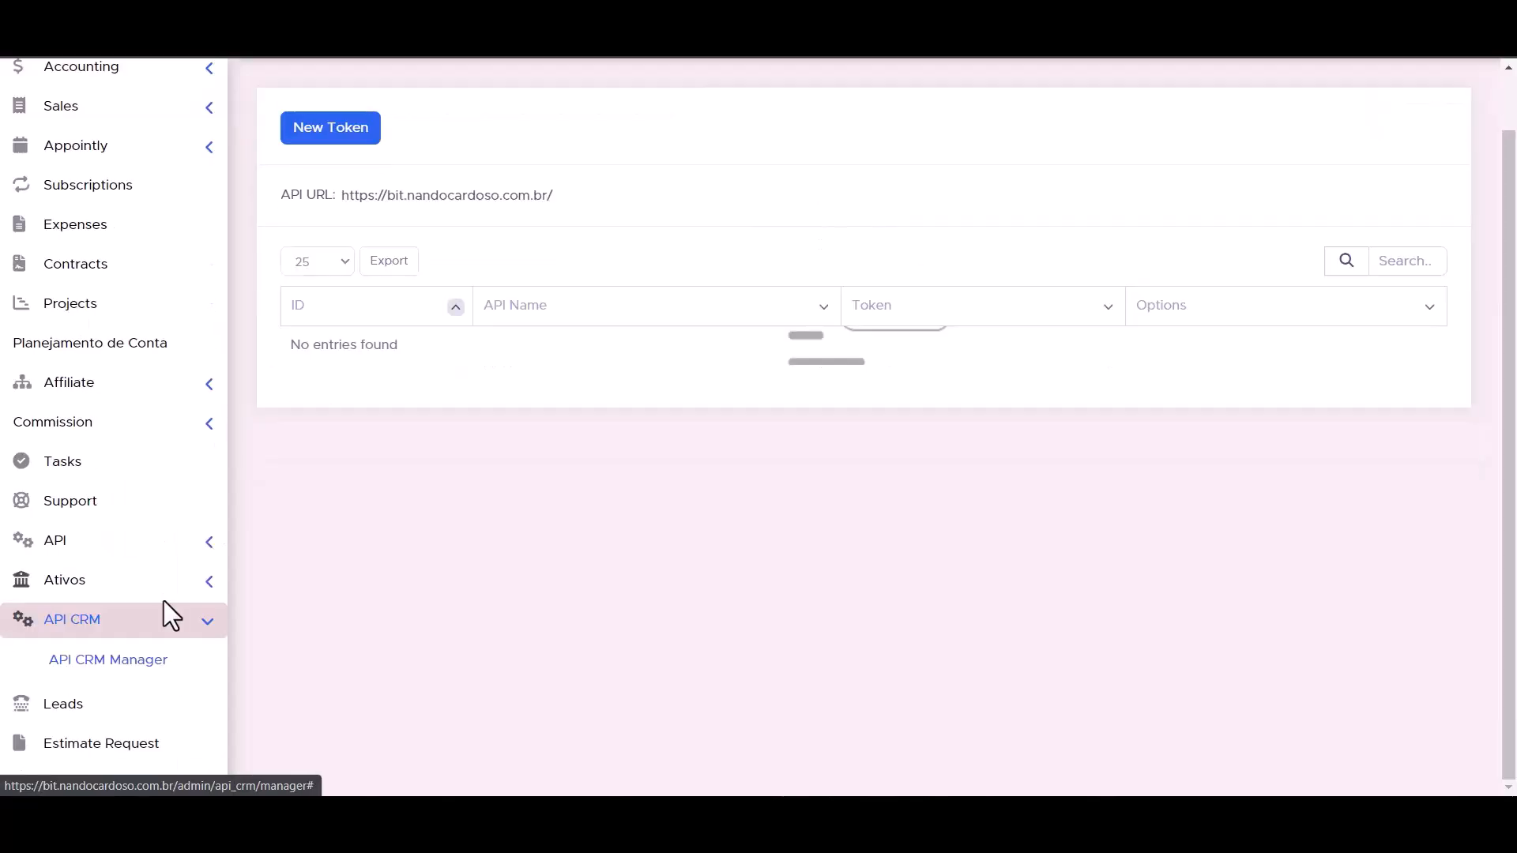
- Start a new token in API Management with the API Name 'Bit Integrations'
{"action": "left_click", "coordinate": [209, 545]}
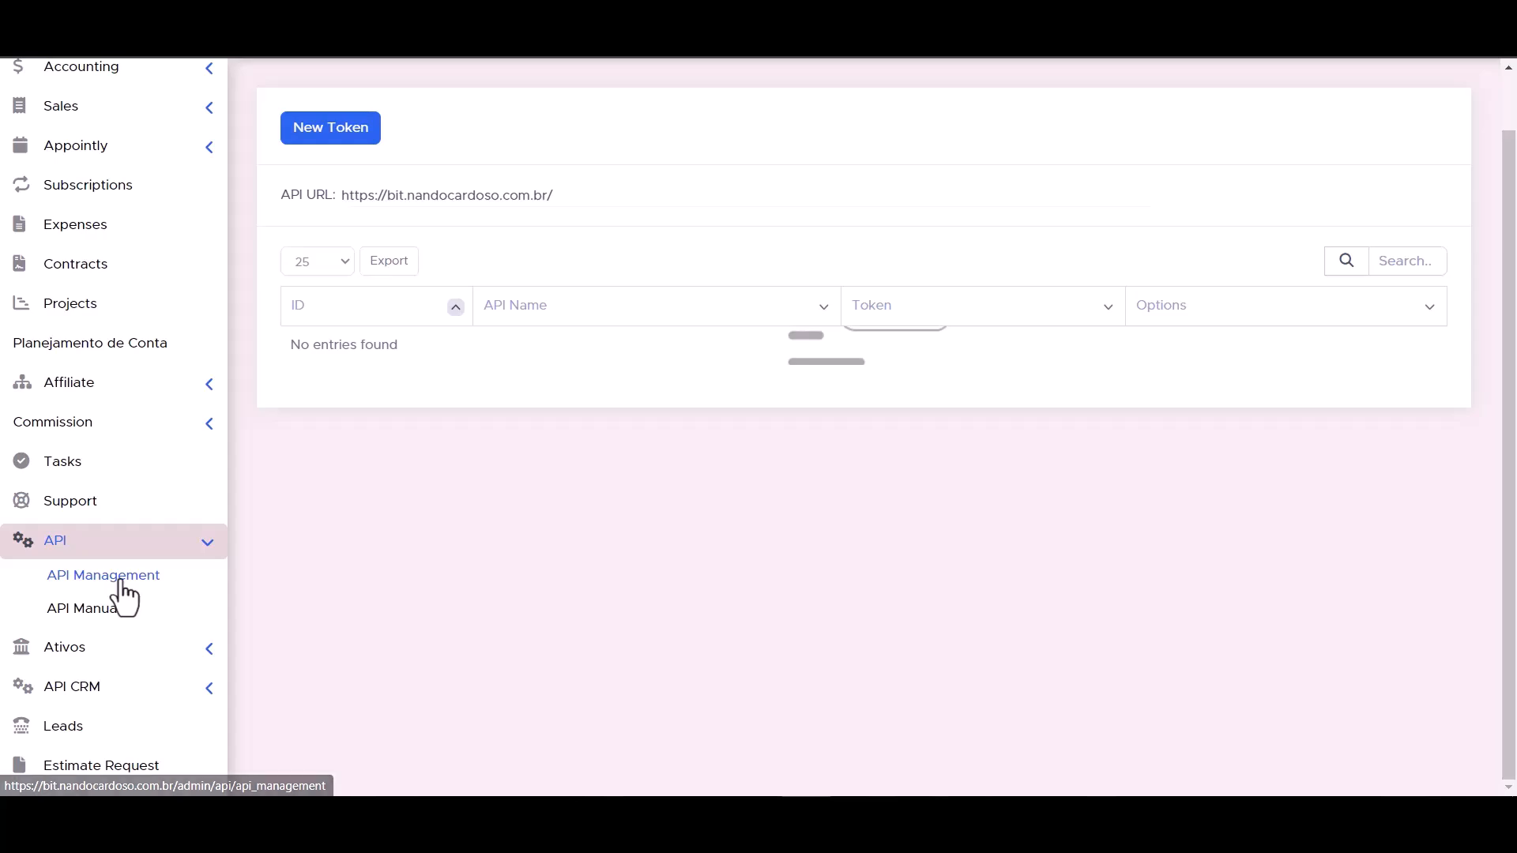
{"action": "left_click", "coordinate": [121, 585]}
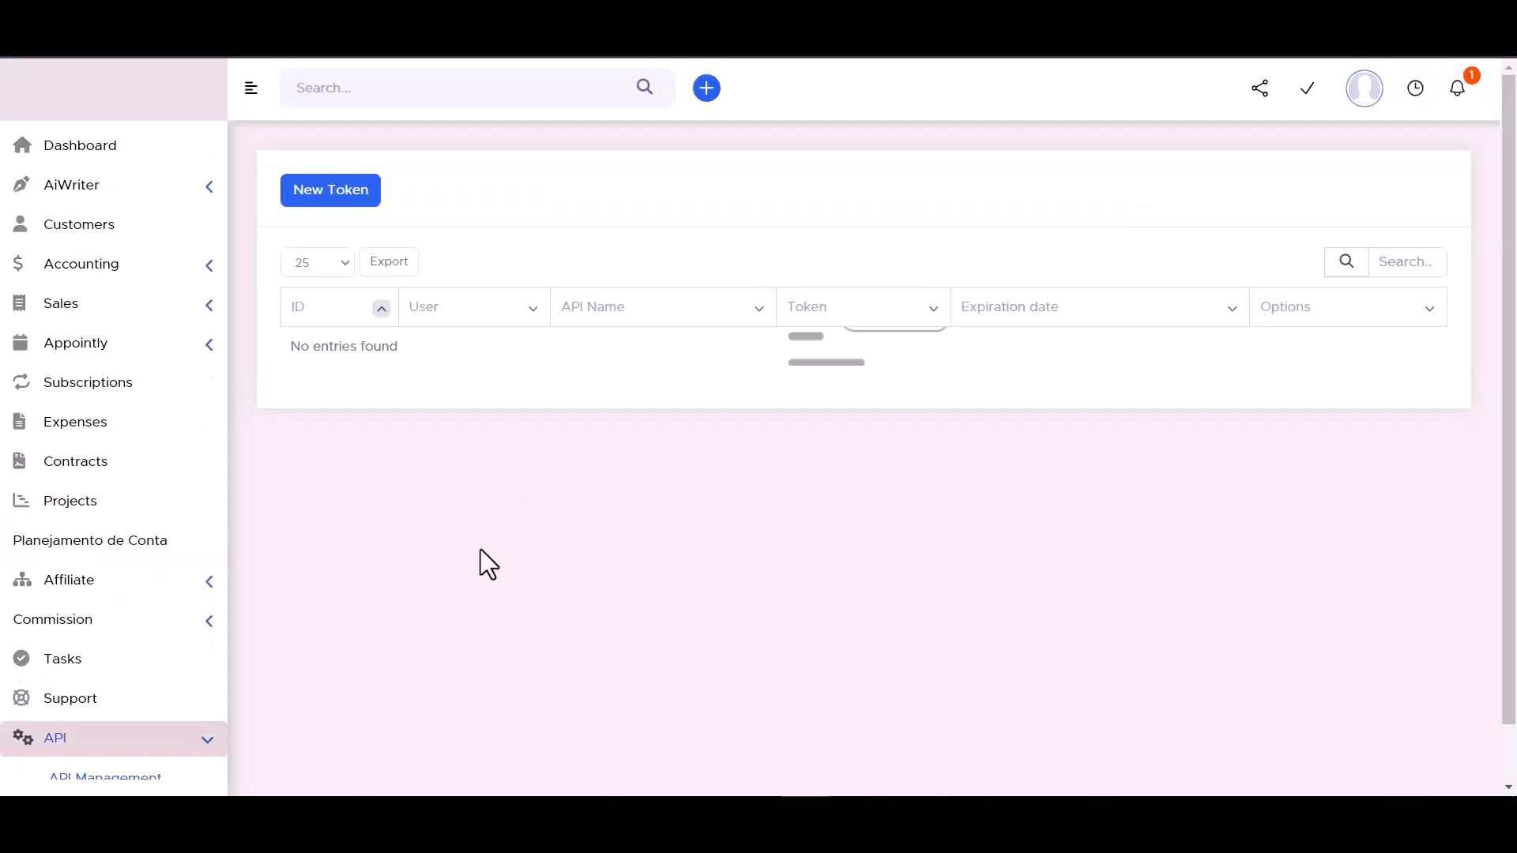
{"action": "left_click", "coordinate": [330, 196]}
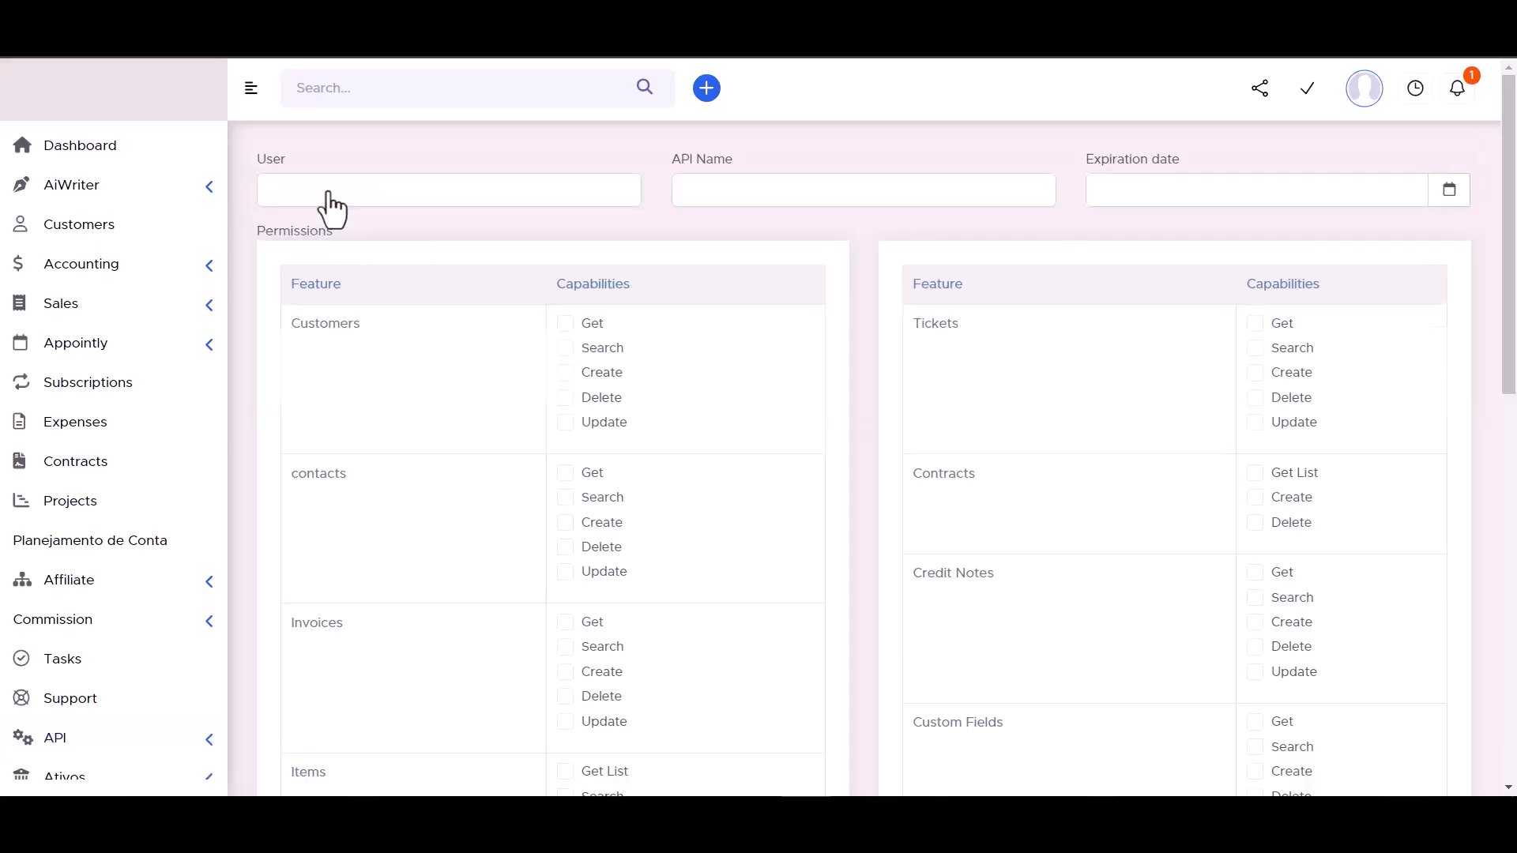
{"action": "left_click", "coordinate": [652, 390]}
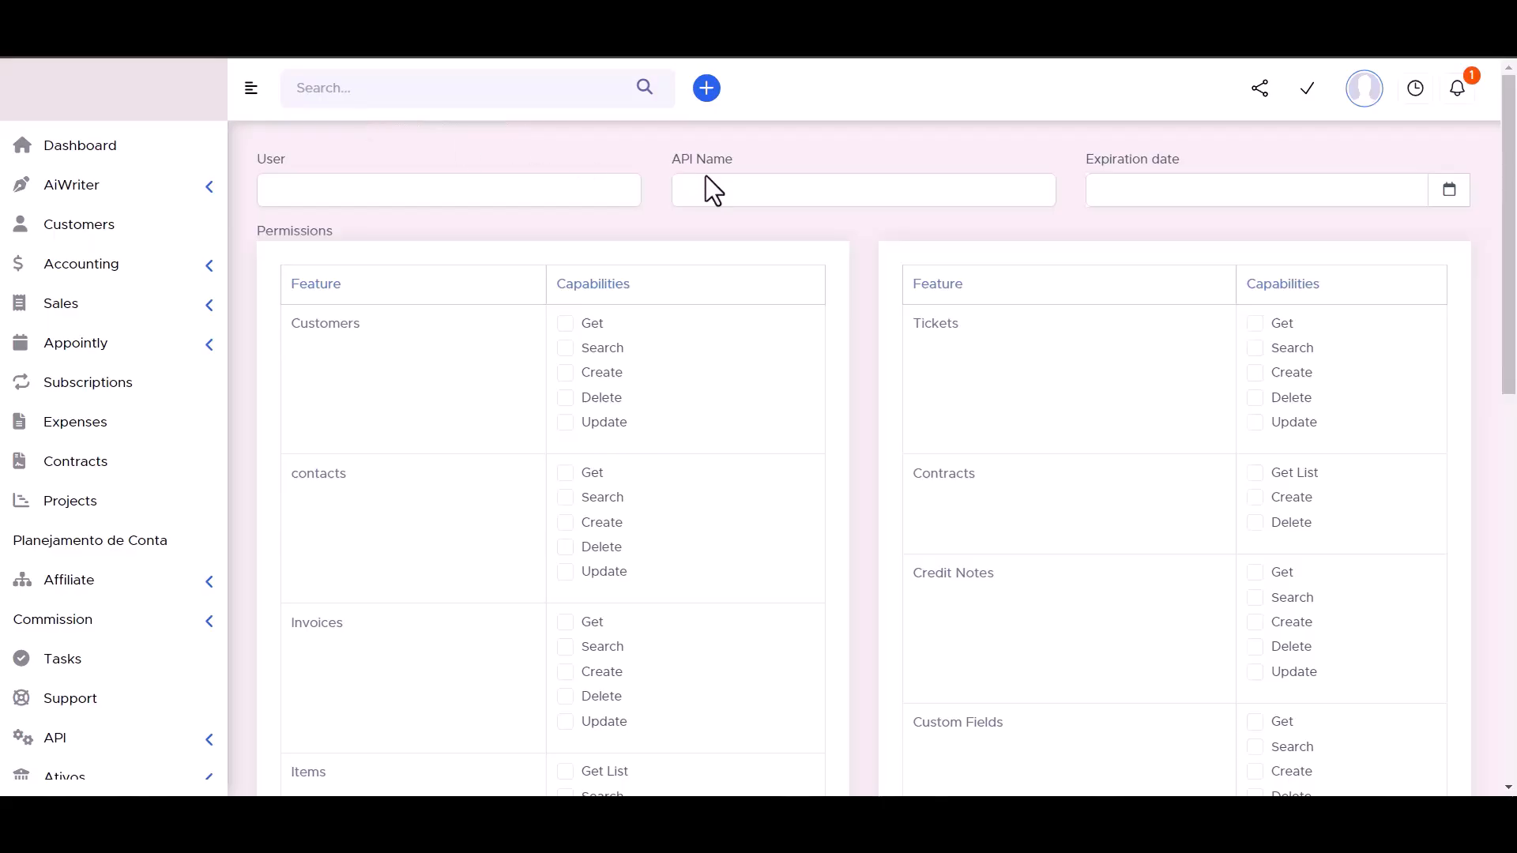
{"action": "left_click", "coordinate": [723, 190]}
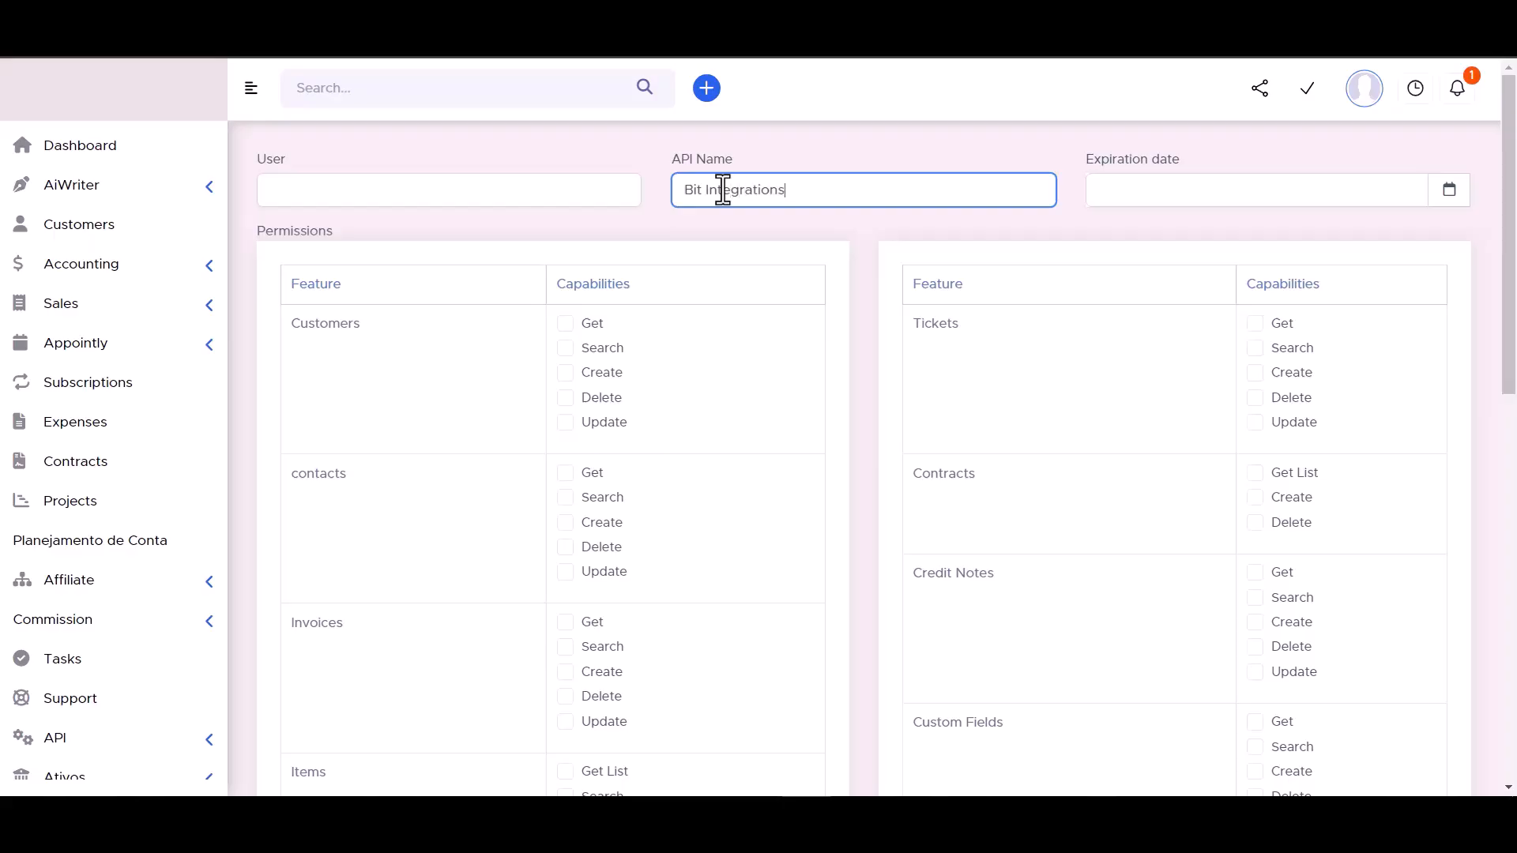
{"action": "left_click", "coordinate": [1447, 193]}
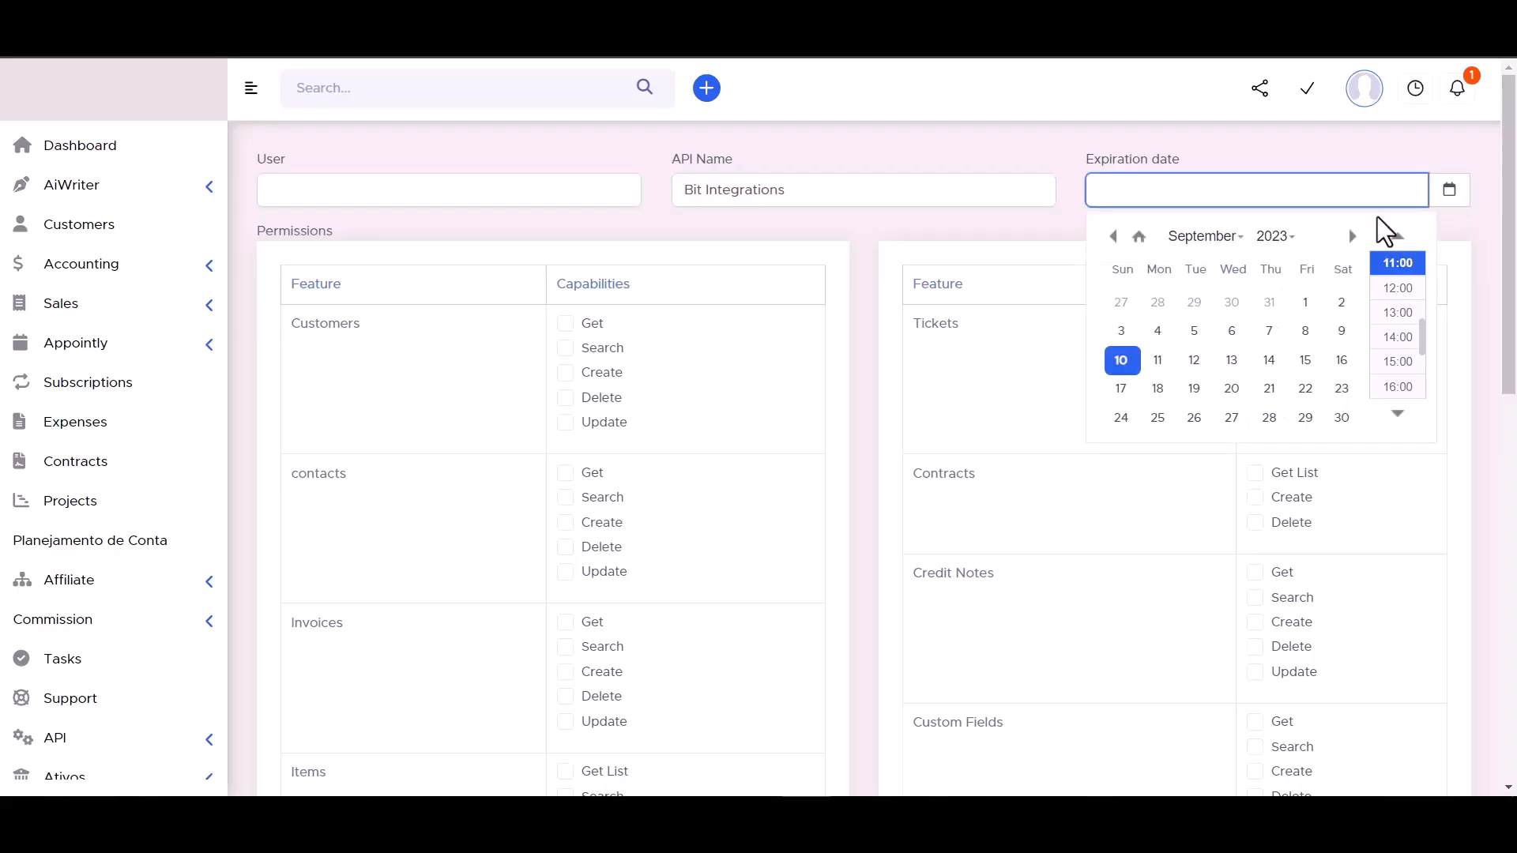
{"action": "left_click", "coordinate": [1341, 418]}
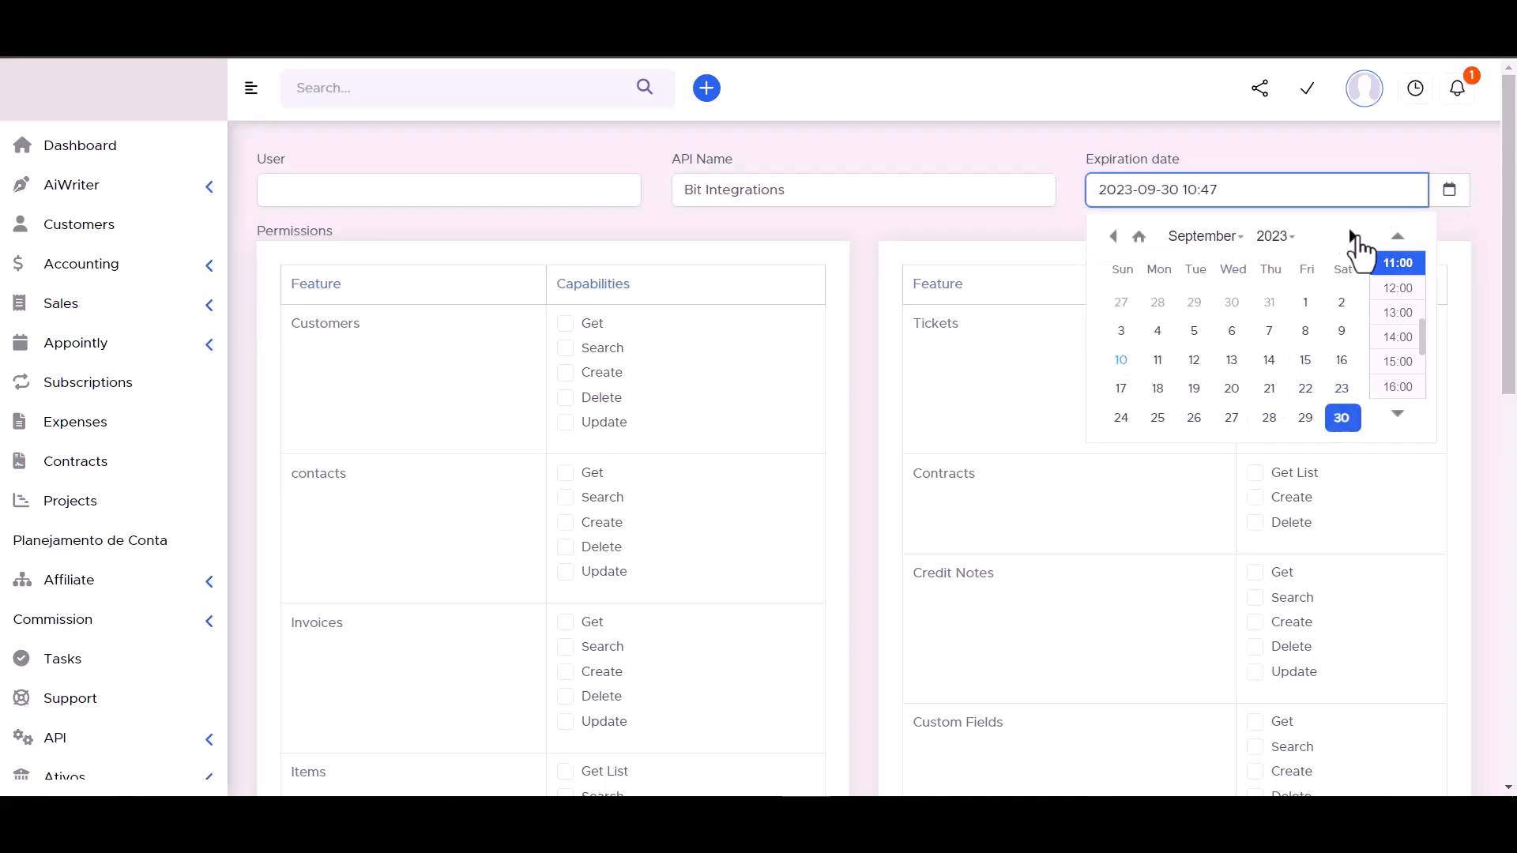
{"action": "left_click", "coordinate": [1275, 237]}
{"action": "scroll", "coordinate": [1273, 287], "scroll_direction": "down", "scroll_amount": 5}
{"action": "left_click", "coordinate": [1273, 286]}
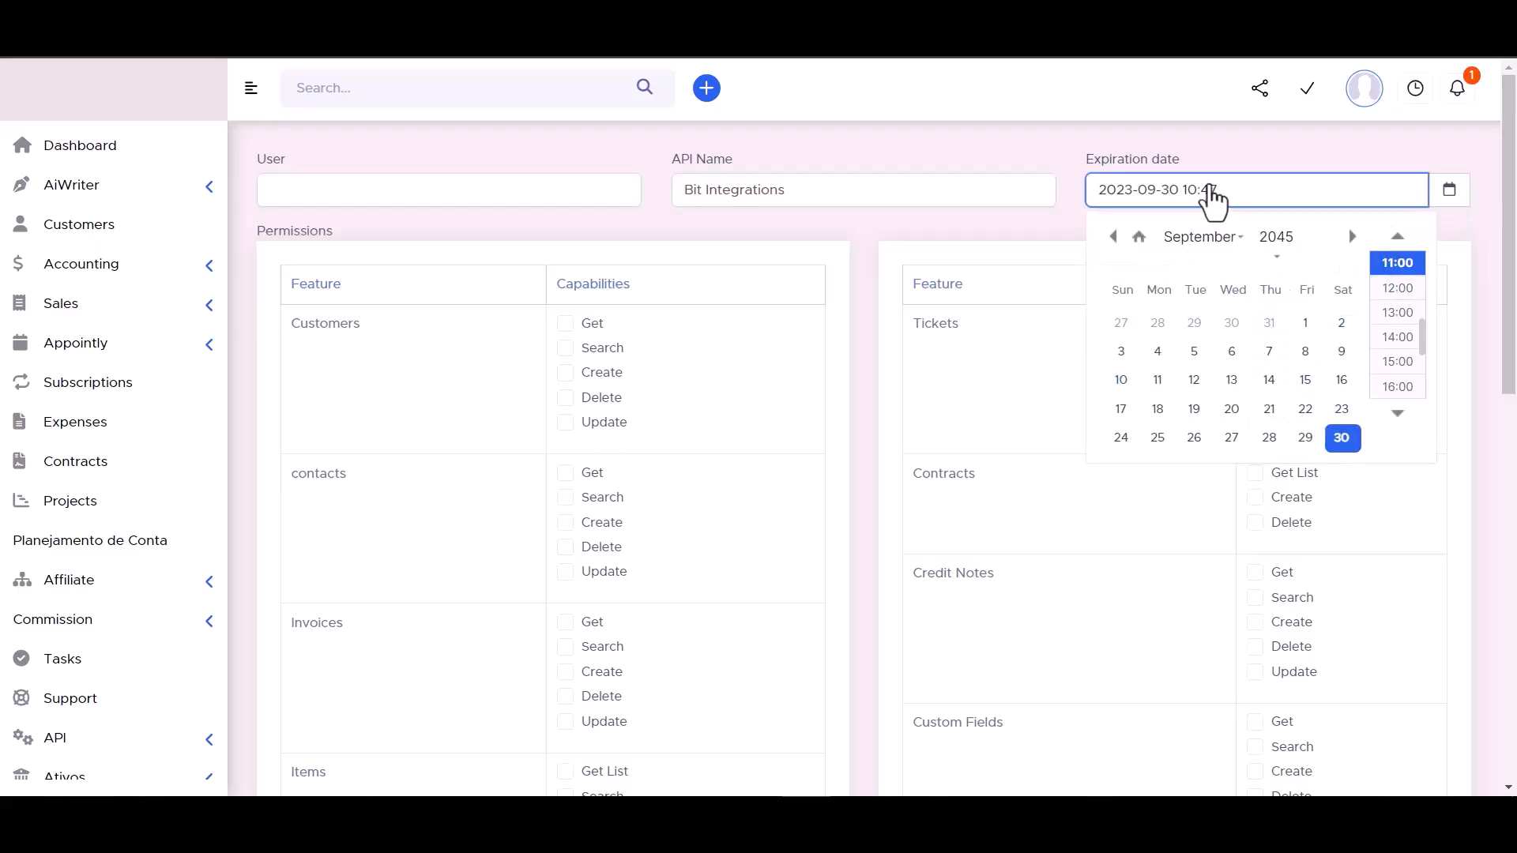
{"action": "left_click", "coordinate": [1028, 140]}
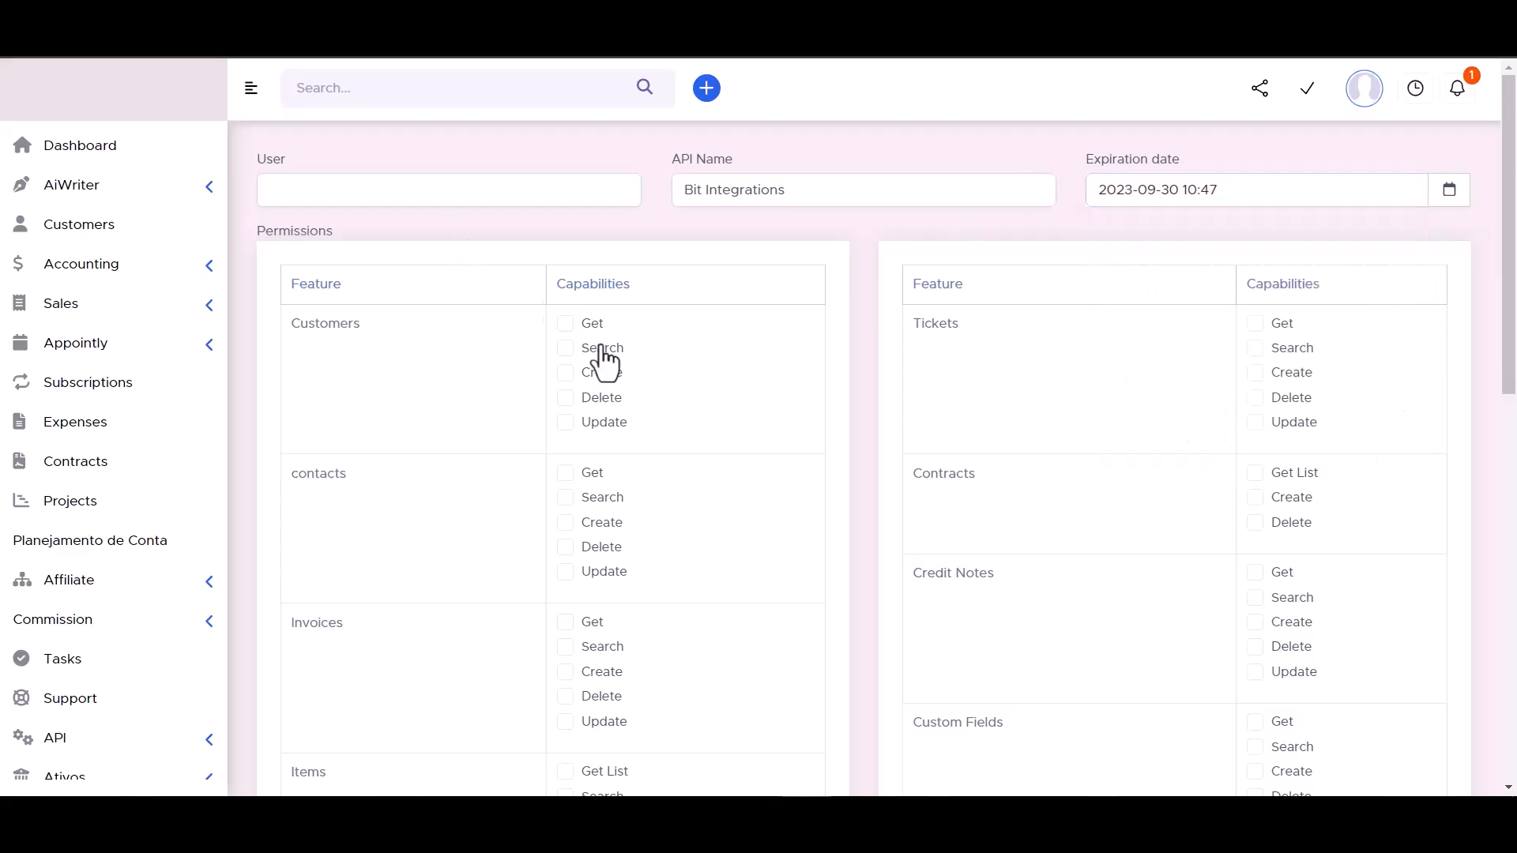
- Grant the Customers search, all Tickets and all contacts permissions
{"action": "left_click", "coordinate": [566, 349]}
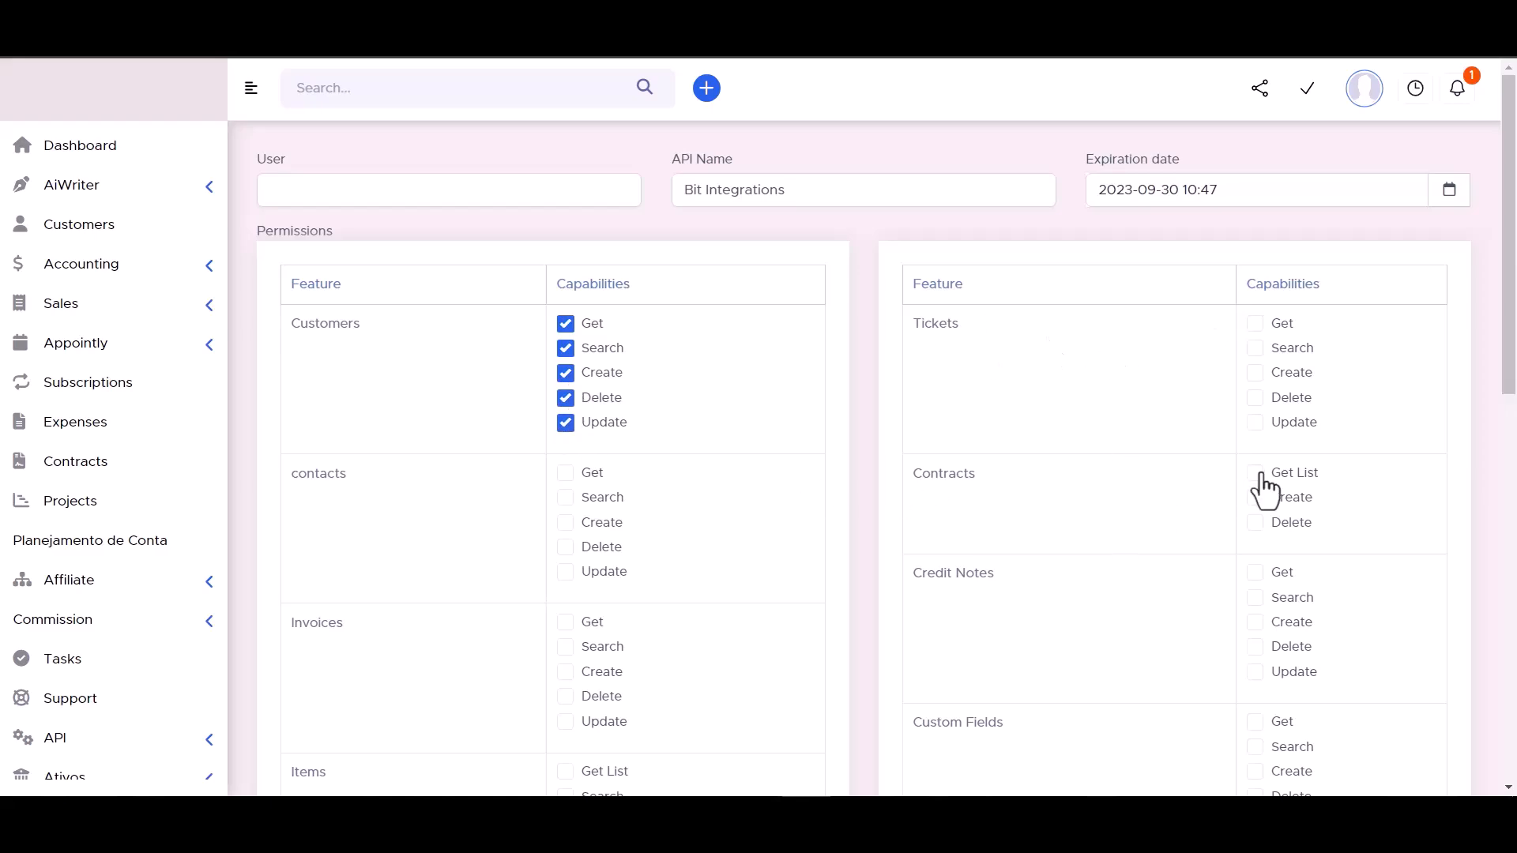
{"action": "left_click", "coordinate": [1255, 422]}
{"action": "left_click", "coordinate": [1255, 397]}
{"action": "left_click", "coordinate": [1255, 373]}
{"action": "left_click", "coordinate": [1255, 348]}
{"action": "left_click", "coordinate": [1255, 324]}
{"action": "left_click", "coordinate": [566, 498]}
{"action": "left_click", "coordinate": [565, 523]}
{"action": "left_click", "coordinate": [566, 547]}
{"action": "left_click", "coordinate": [565, 571]}
{"action": "scroll", "coordinate": [676, 442], "scroll_direction": "down", "scroll_amount": 2}
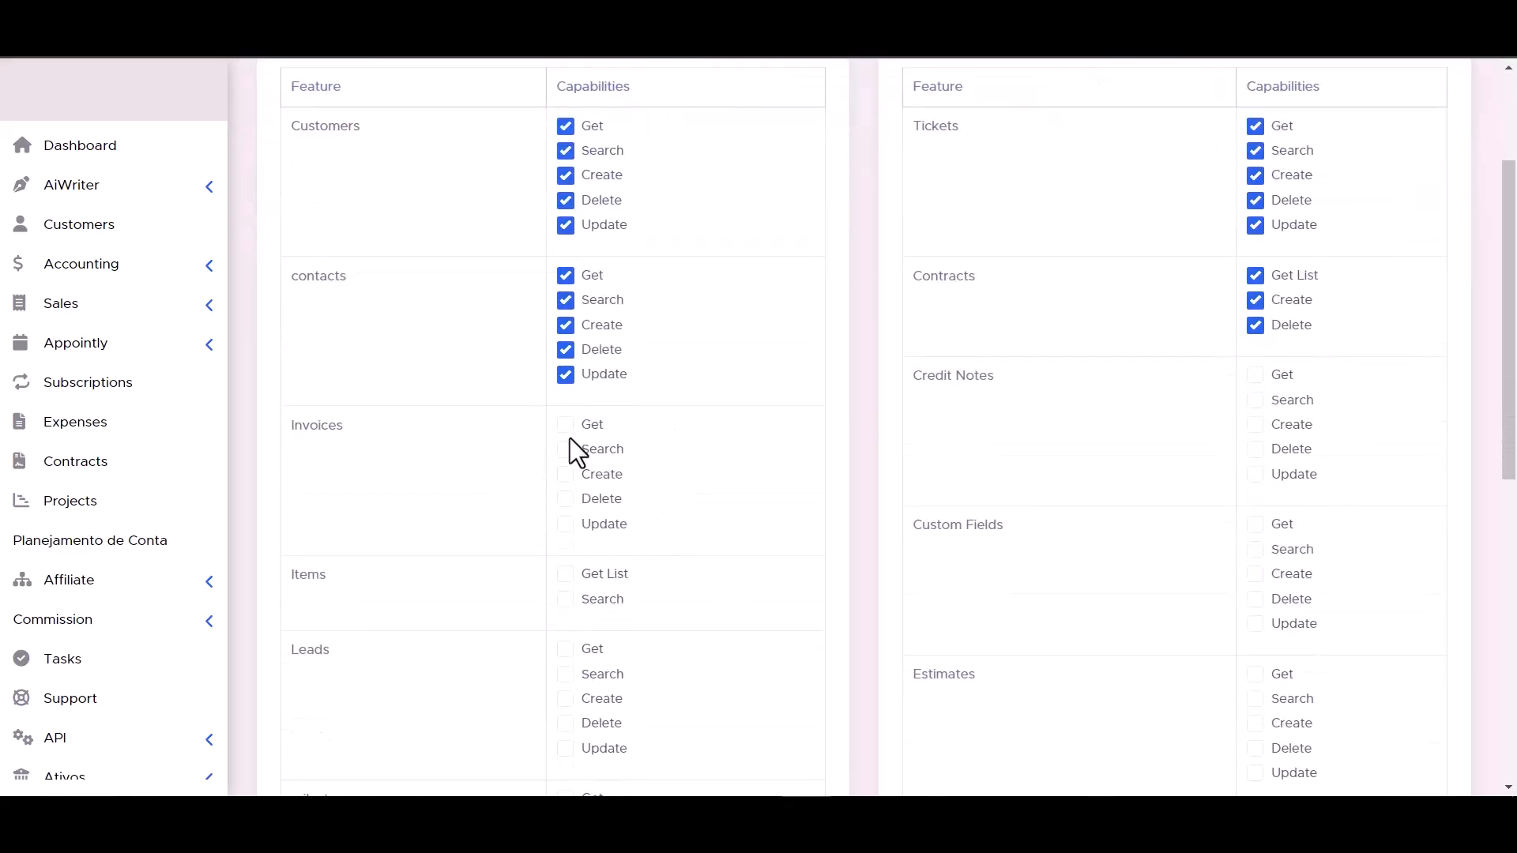
- Grant the Credit Notes create/delete/update, Items list/search, and all Custom Fields permissions
{"action": "left_click", "coordinate": [1255, 474]}
{"action": "left_click", "coordinate": [1255, 449]}
{"action": "left_click", "coordinate": [1256, 424]}
{"action": "scroll", "coordinate": [1060, 479], "scroll_direction": "down", "scroll_amount": 2}
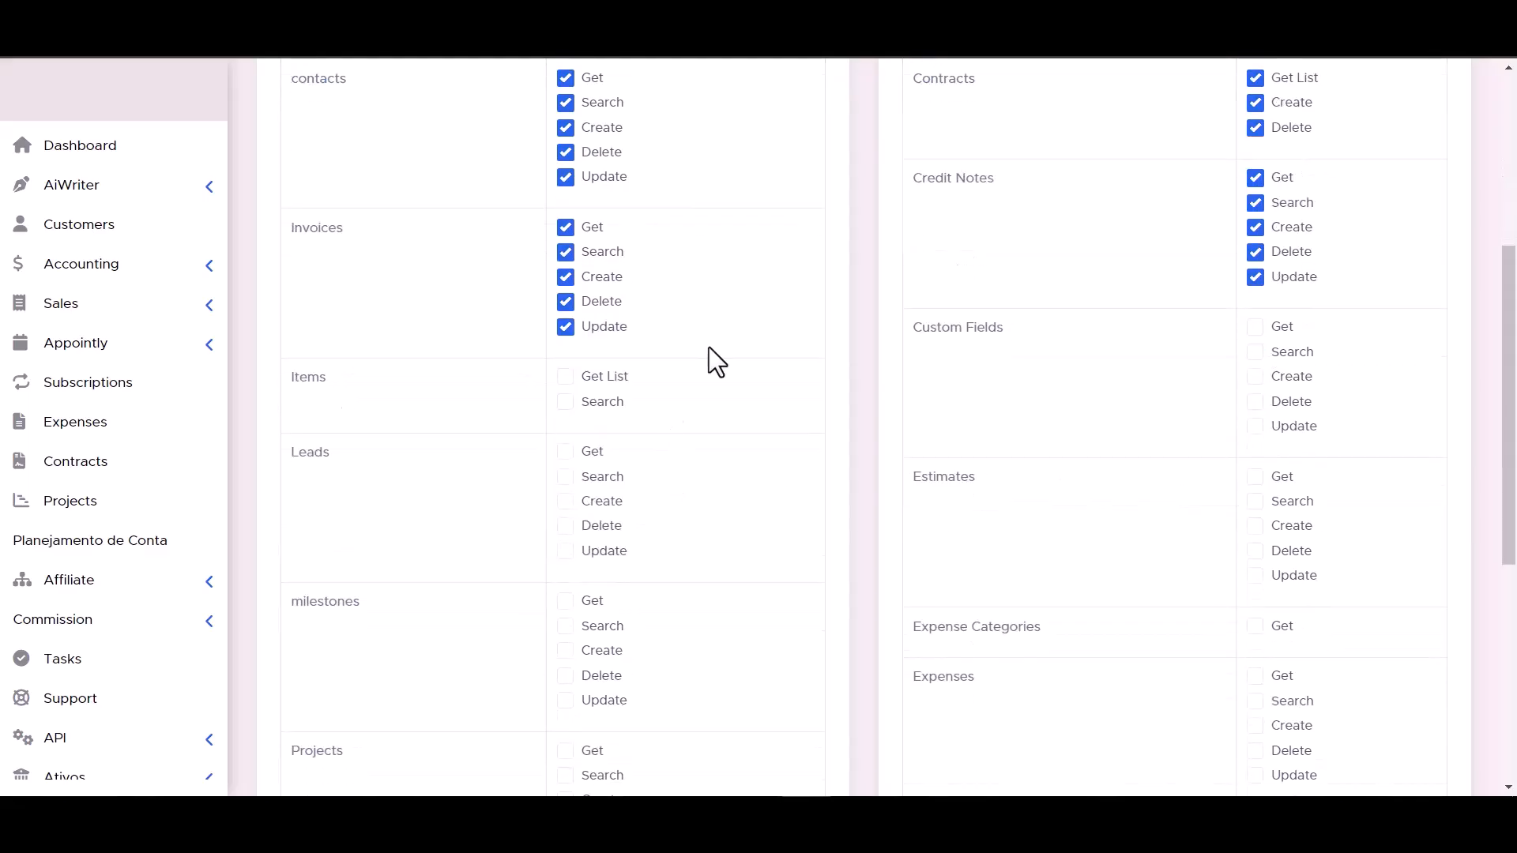
{"action": "left_click", "coordinate": [566, 402]}
{"action": "left_click", "coordinate": [565, 376]}
{"action": "left_click", "coordinate": [1255, 425]}
{"action": "left_click", "coordinate": [1255, 401]}
{"action": "left_click", "coordinate": [1255, 376]}
{"action": "left_click", "coordinate": [1255, 351]}
{"action": "left_click", "coordinate": [1255, 326]}
- Grant all Leads permissions and Estimates search, create and delete
{"action": "left_click", "coordinate": [566, 451]}
{"action": "left_click", "coordinate": [565, 476]}
{"action": "left_click", "coordinate": [565, 501]}
{"action": "left_click", "coordinate": [565, 525]}
{"action": "left_click", "coordinate": [566, 550]}
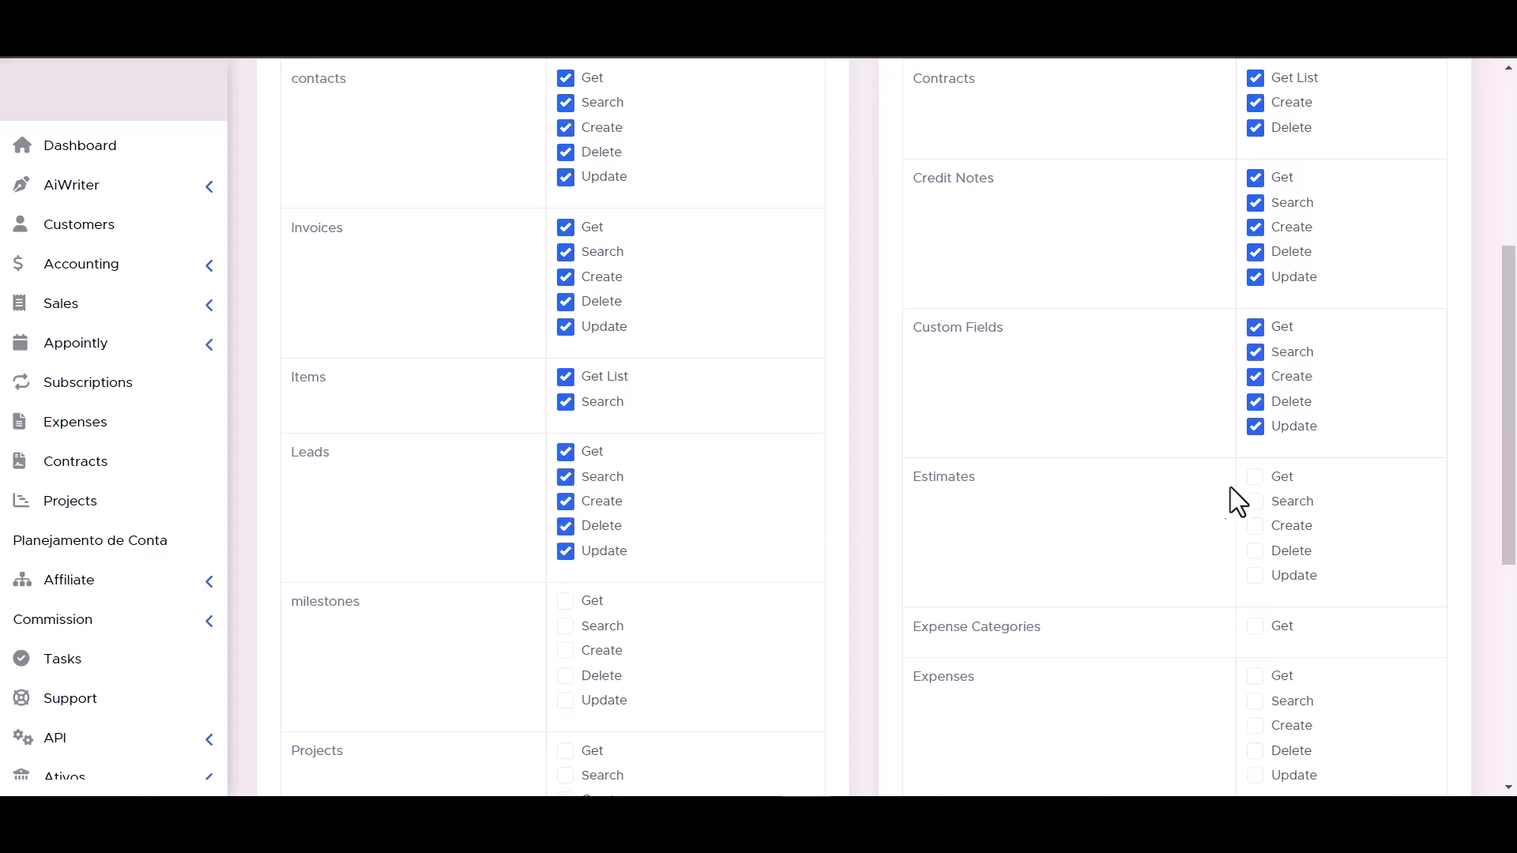
{"action": "left_click", "coordinate": [1255, 501]}
{"action": "left_click", "coordinate": [1255, 525]}
{"action": "left_click", "coordinate": [1256, 551]}
{"action": "scroll", "coordinate": [1254, 581], "scroll_direction": "down", "scroll_amount": 1}
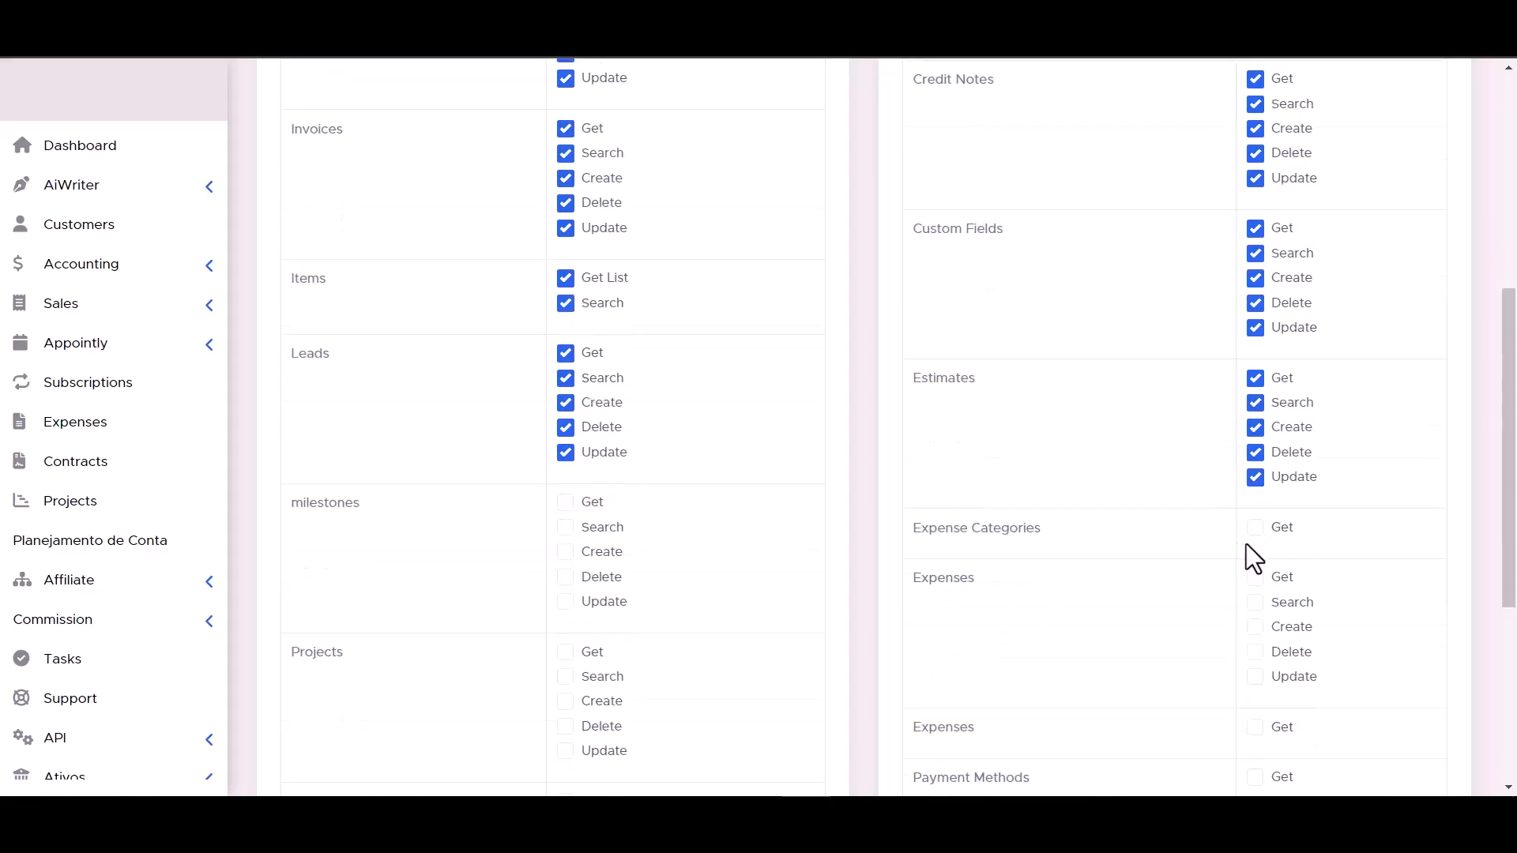
{"action": "scroll", "coordinate": [570, 515], "scroll_direction": "down", "scroll_amount": 4}
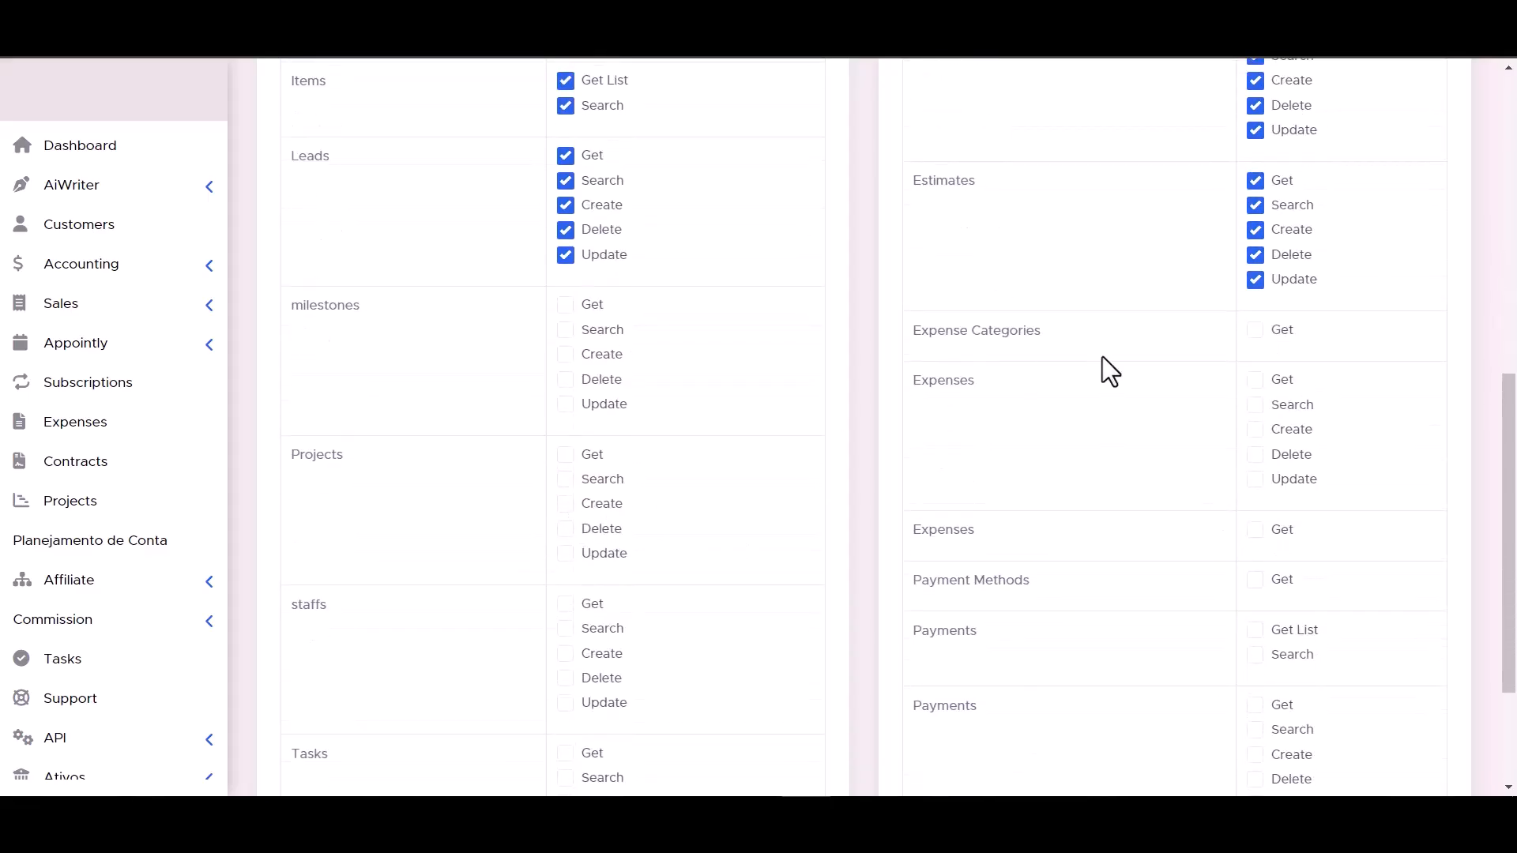
- Grant the milestones, Projects, Expenses and Payments Get List permissions
{"action": "left_click", "coordinate": [565, 180]}
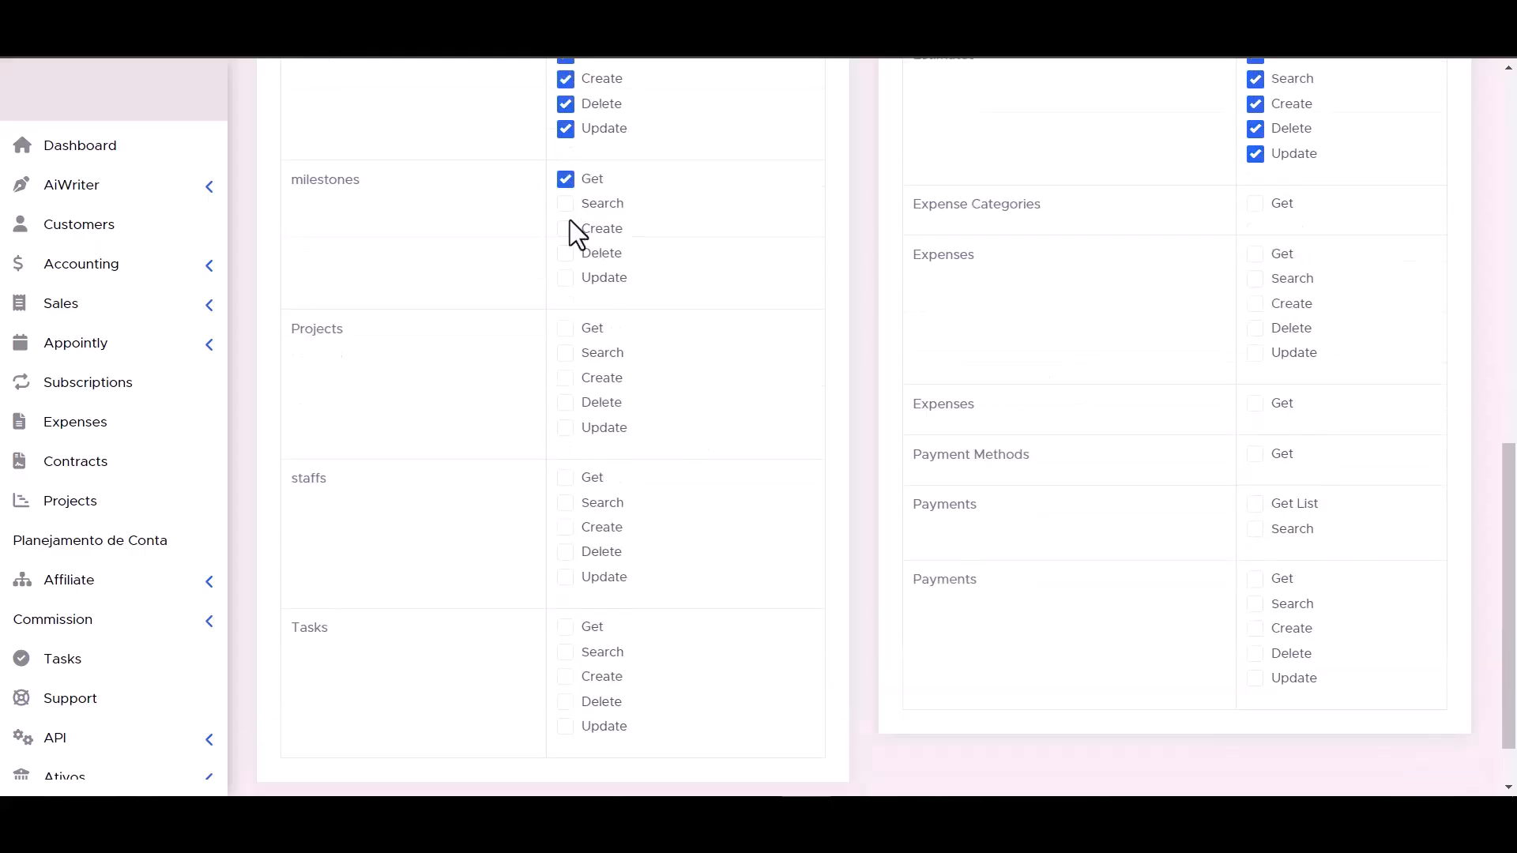
{"action": "left_click", "coordinate": [566, 279]}
{"action": "left_click", "coordinate": [567, 353]}
{"action": "left_click", "coordinate": [567, 378]}
{"action": "left_click", "coordinate": [567, 403]}
{"action": "left_click", "coordinate": [567, 428]}
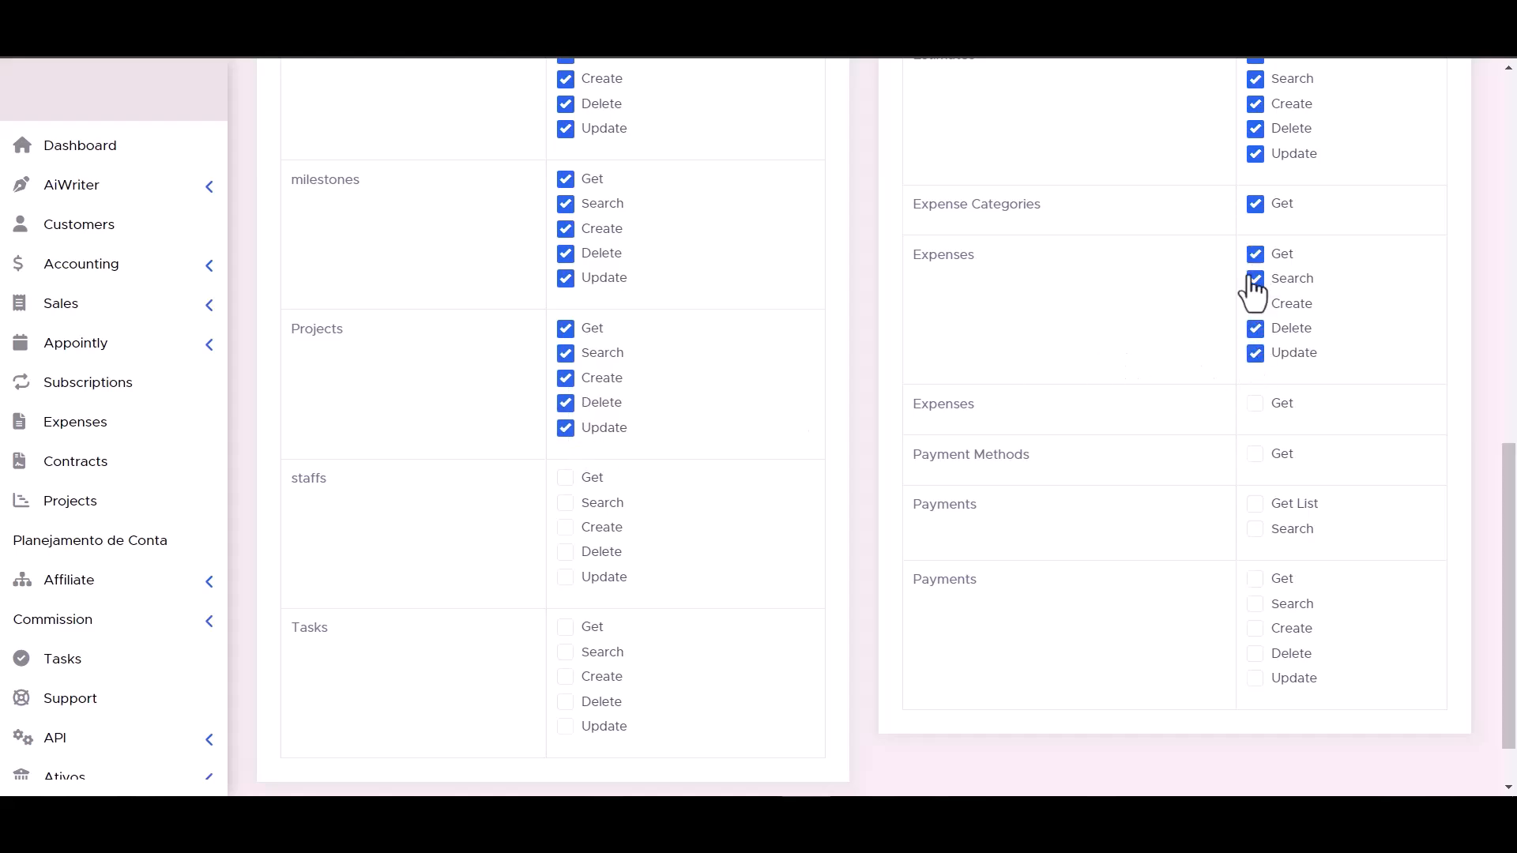
{"action": "left_click", "coordinate": [1255, 307]}
{"action": "left_click", "coordinate": [1254, 404]}
{"action": "left_click", "coordinate": [1254, 504]}
{"action": "scroll", "coordinate": [624, 629], "scroll_direction": "down", "scroll_amount": 1}
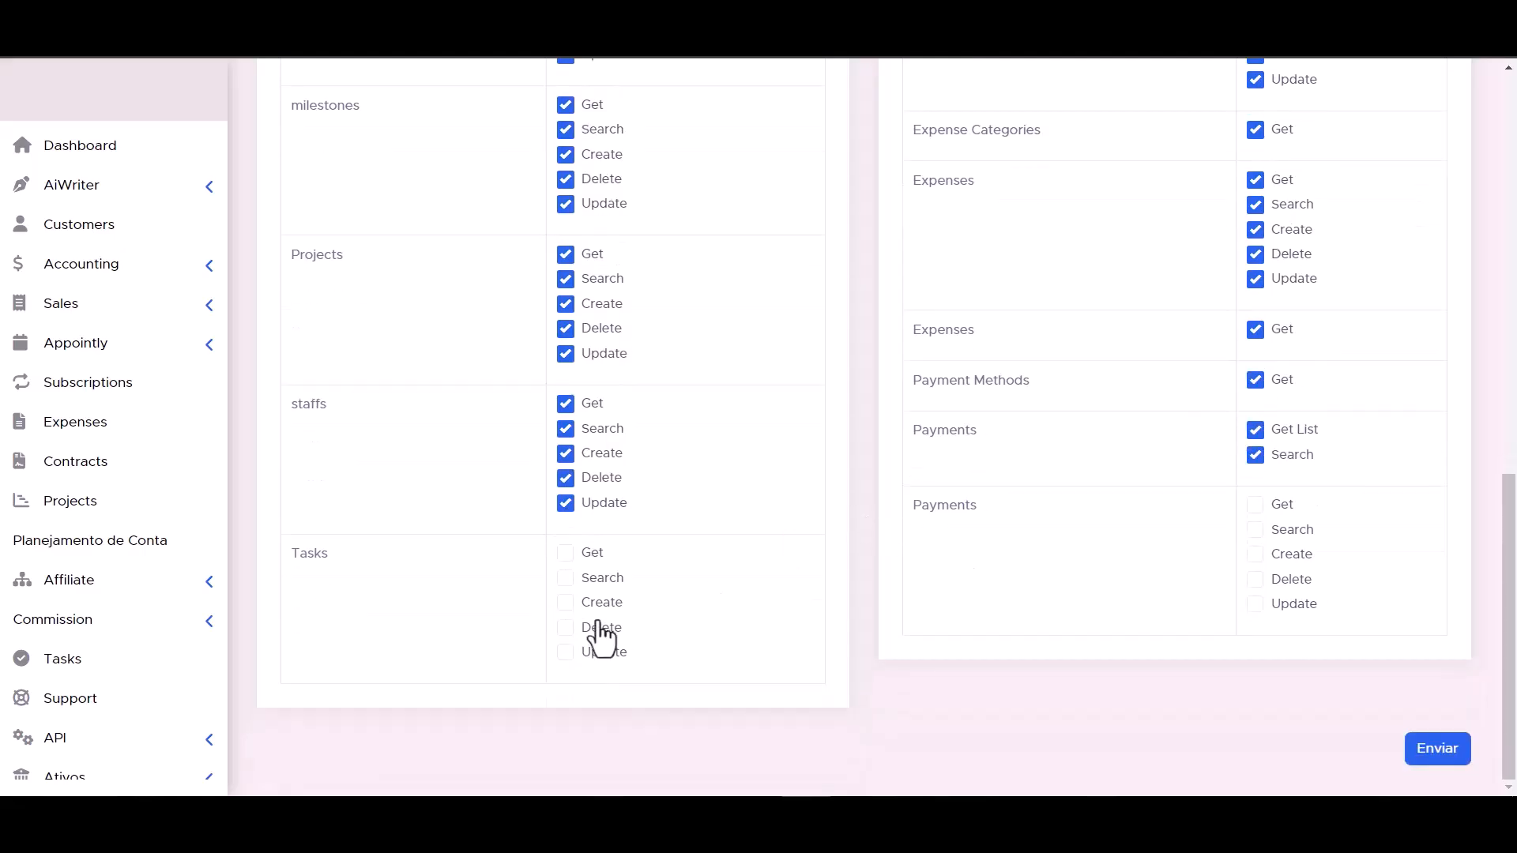
- Grant the Tasks and remaining Payments permissions, then submit the token
{"action": "left_click", "coordinate": [566, 603]}
{"action": "left_click", "coordinate": [566, 577]}
{"action": "left_click", "coordinate": [566, 553]}
{"action": "left_click", "coordinate": [1256, 603]}
{"action": "left_click", "coordinate": [1255, 580]}
{"action": "left_click", "coordinate": [1255, 504]}
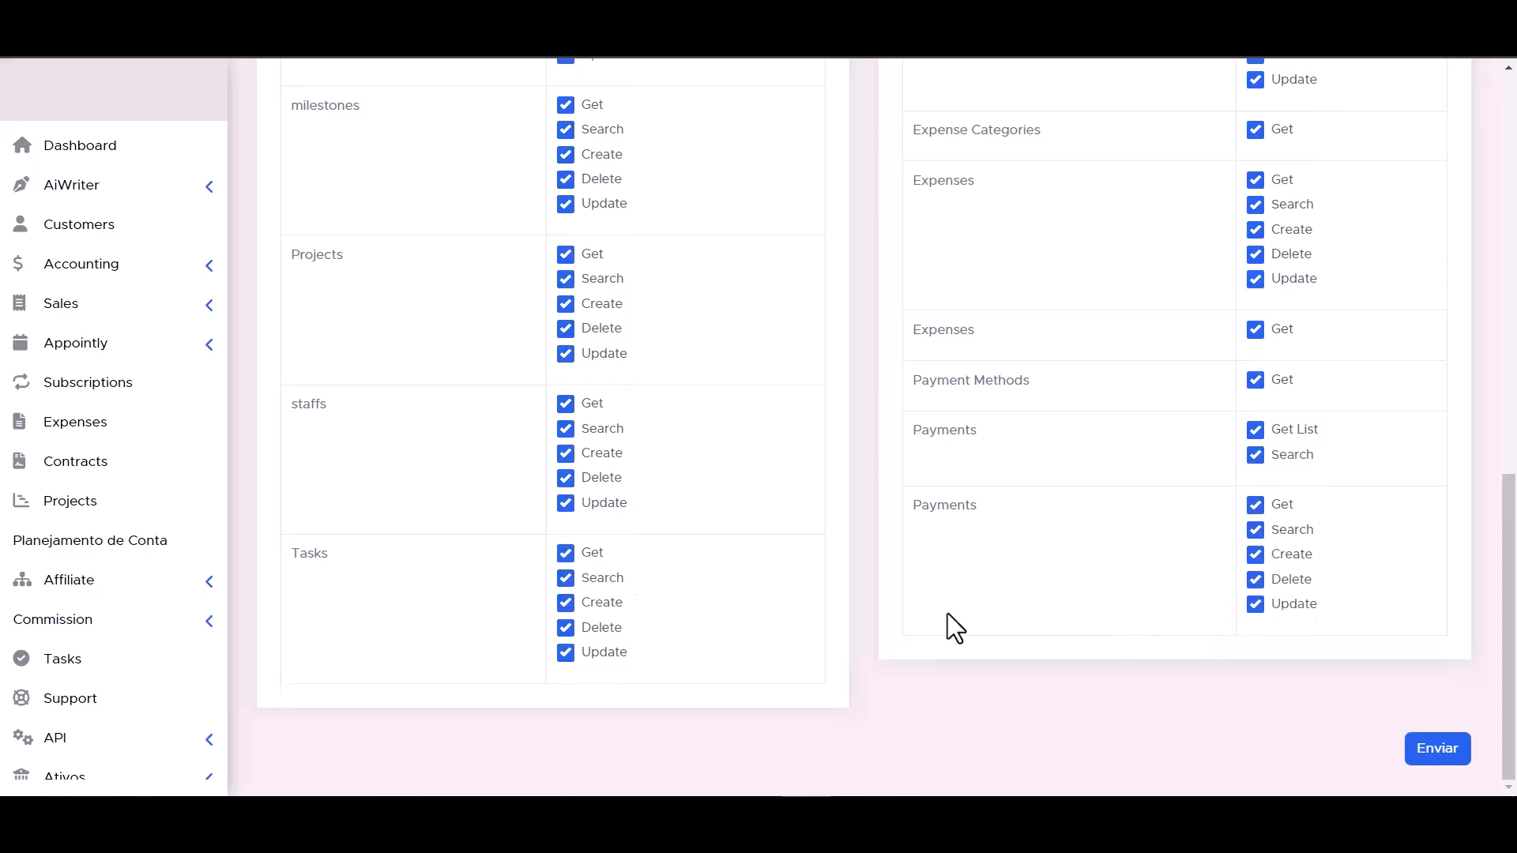
{"action": "scroll", "coordinate": [947, 613], "scroll_direction": "down", "scroll_amount": 1}
{"action": "left_click", "coordinate": [1447, 752]}
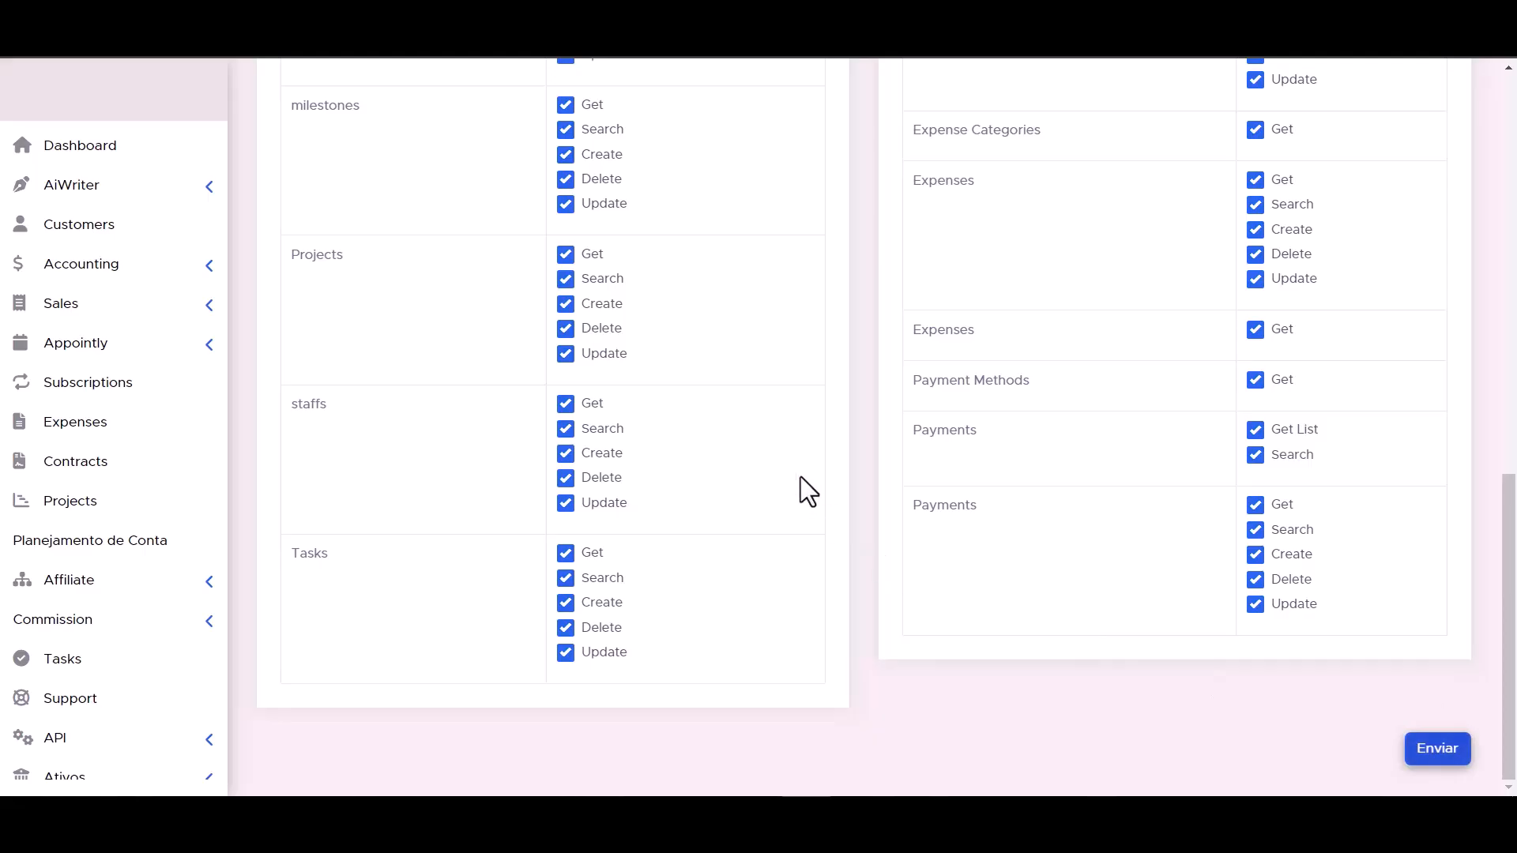
- Copy the new API token into Bit Integrations and authorize the PerfexCRM connection
{"action": "triple_click", "coordinate": [763, 367]}
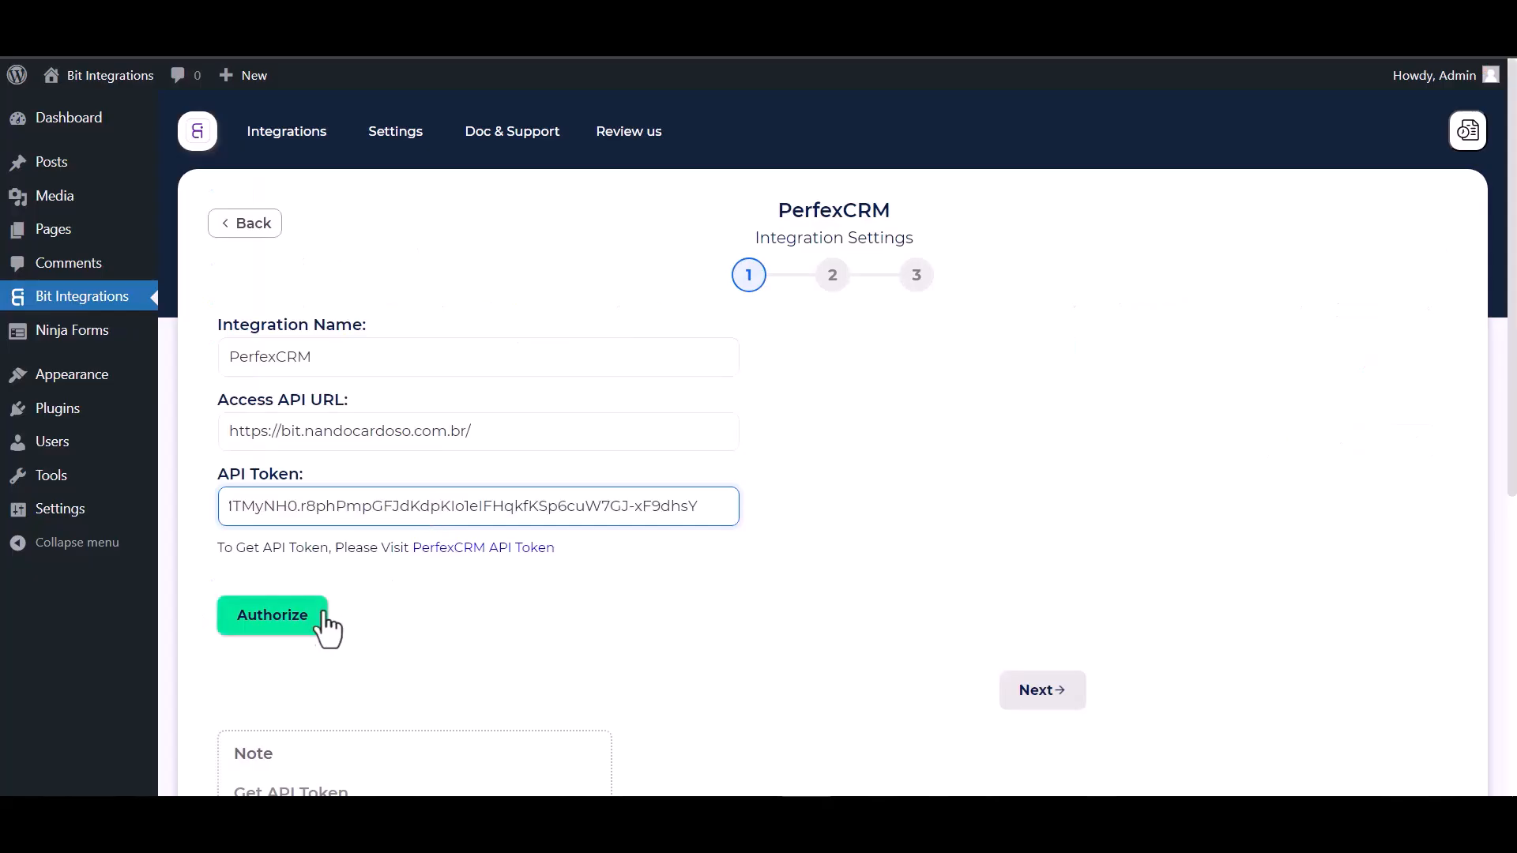
{"action": "left_click", "coordinate": [347, 615]}
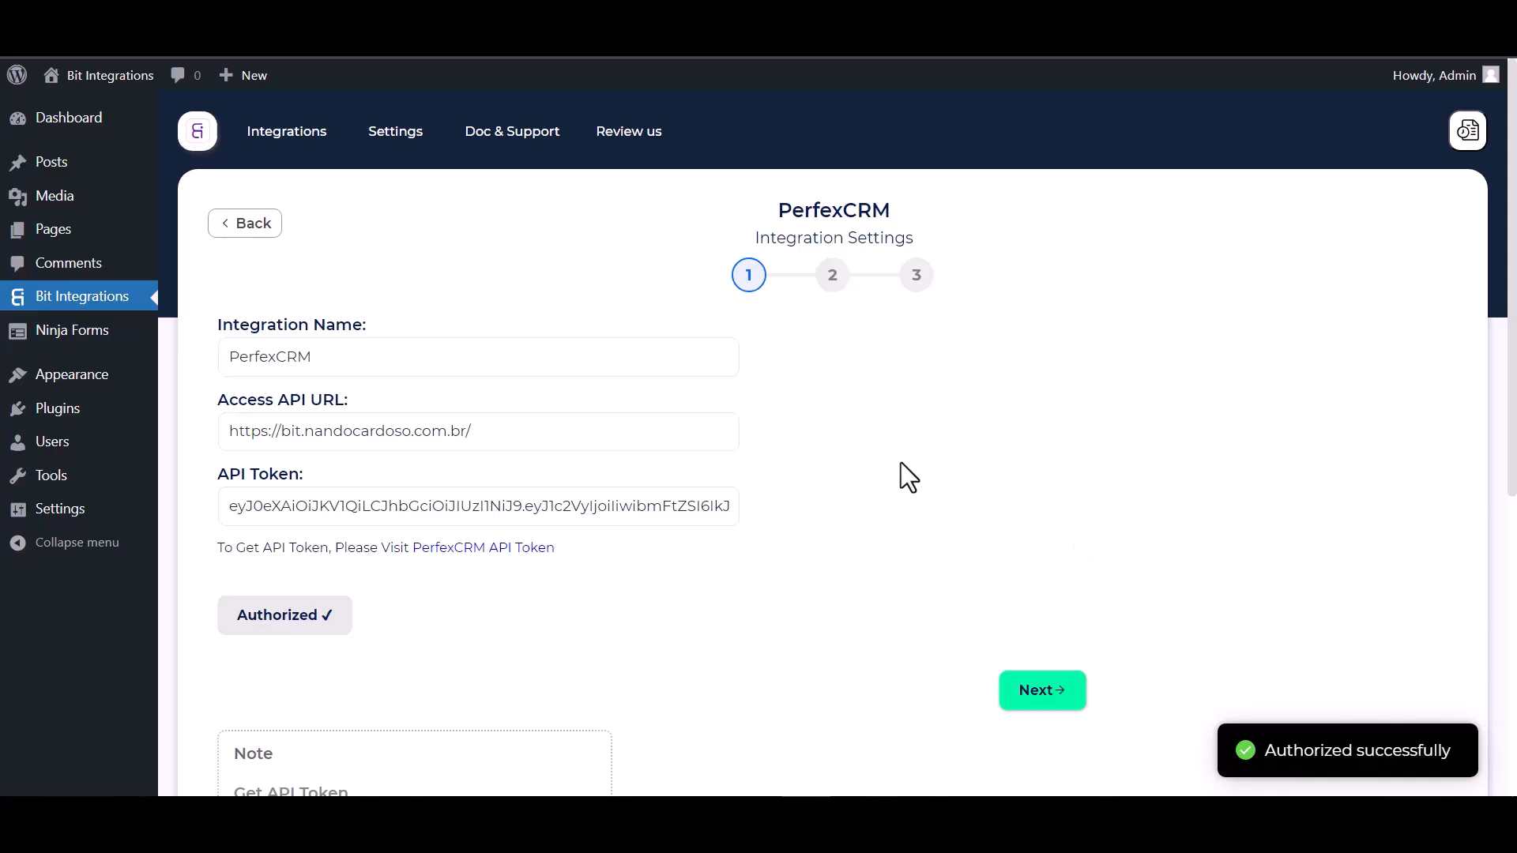
- Go to the next PerfexCRM setup step and choose Create Contact as the action
{"action": "scroll", "coordinate": [900, 463], "scroll_direction": "down", "scroll_amount": 2}
{"action": "scroll", "coordinate": [948, 601], "scroll_direction": "up", "scroll_amount": 2}
{"action": "left_click", "coordinate": [1044, 693]}
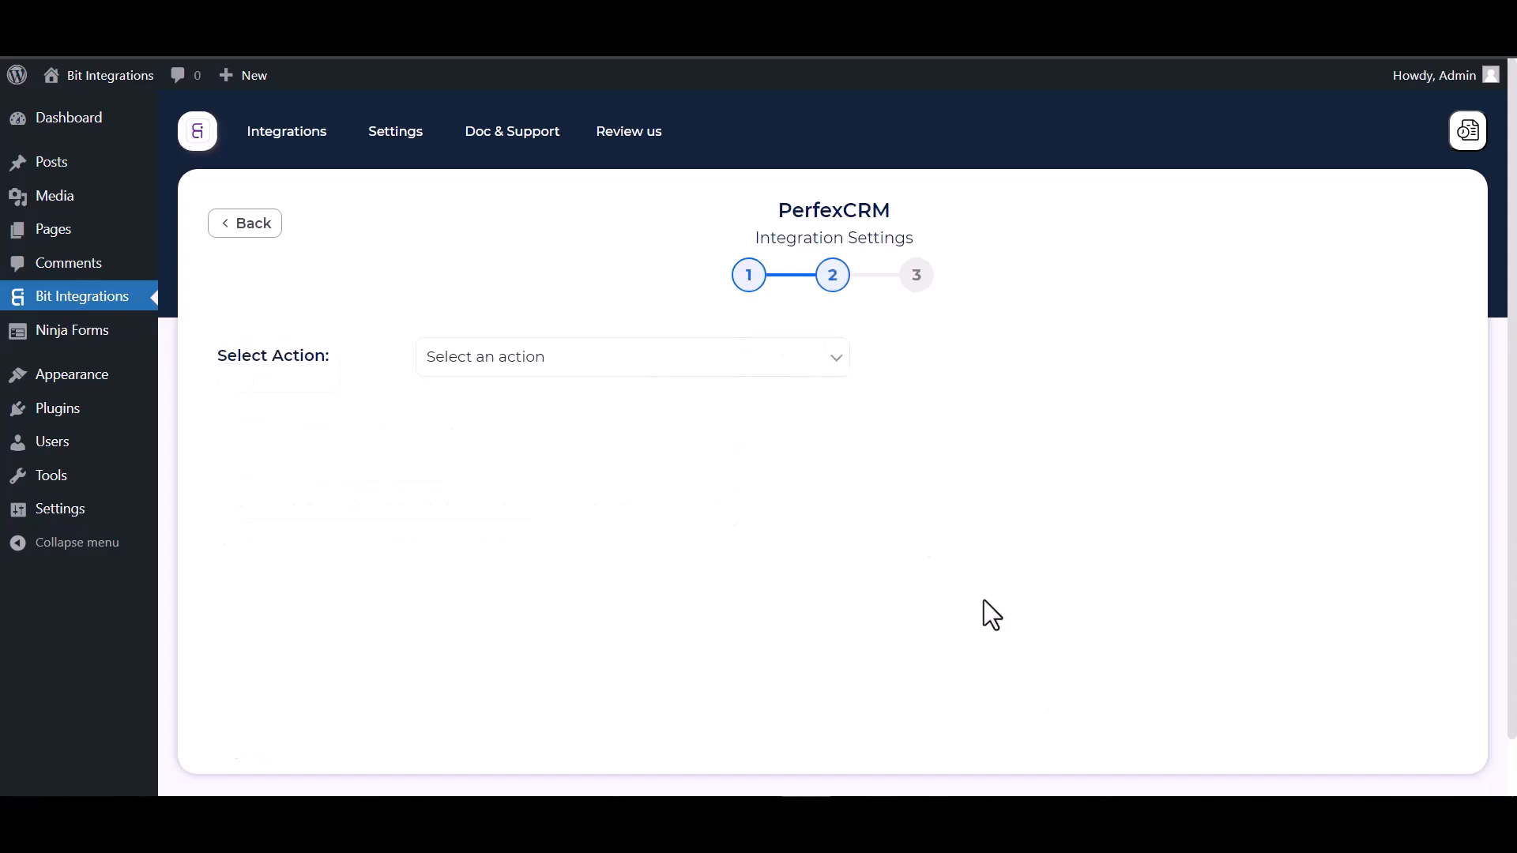
{"action": "left_click", "coordinate": [600, 370]}
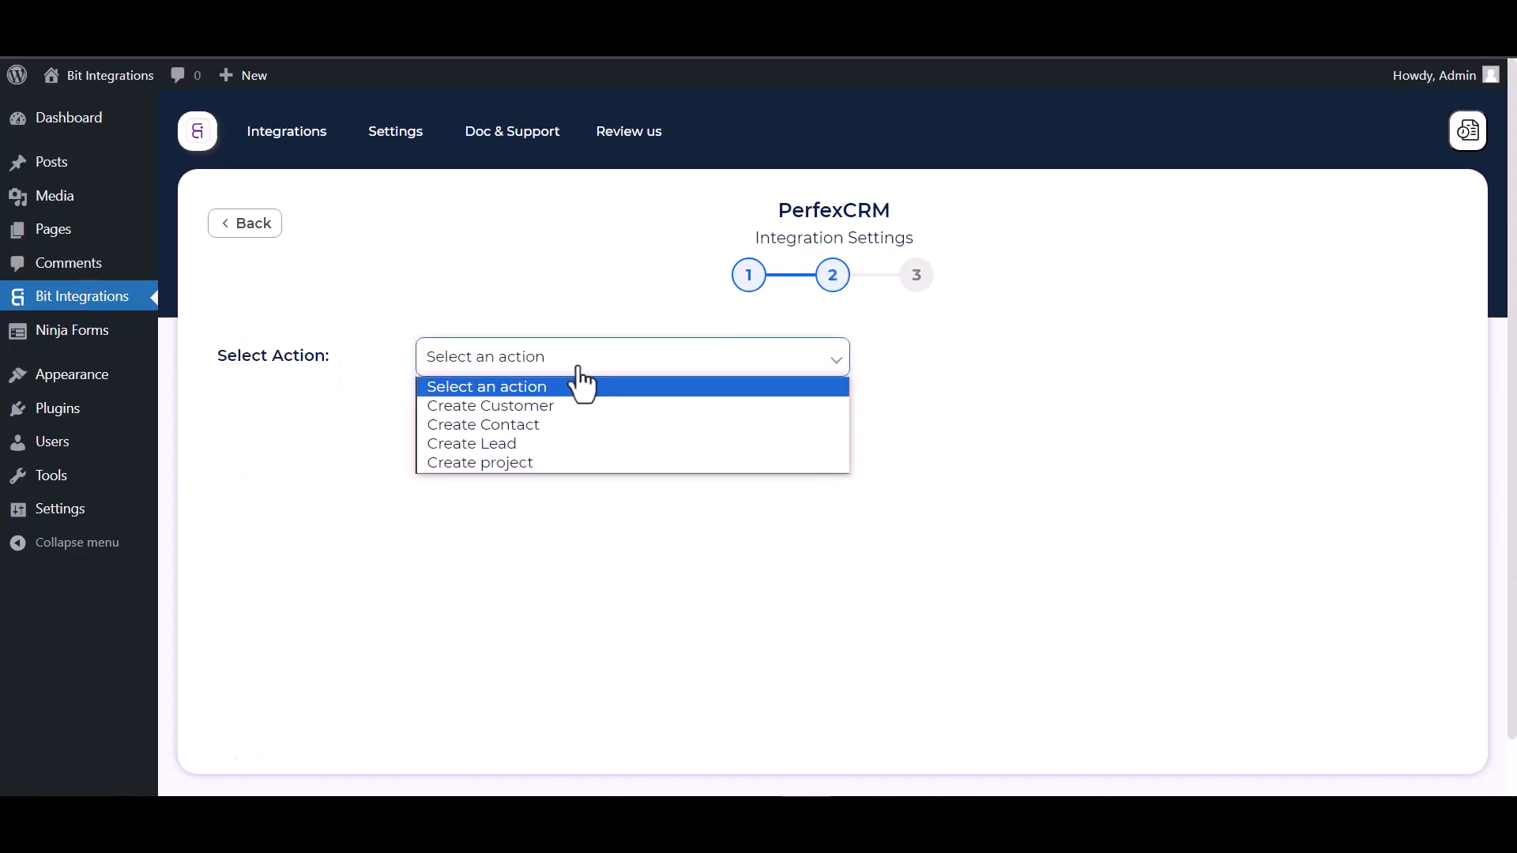
{"action": "left_click", "coordinate": [519, 431]}
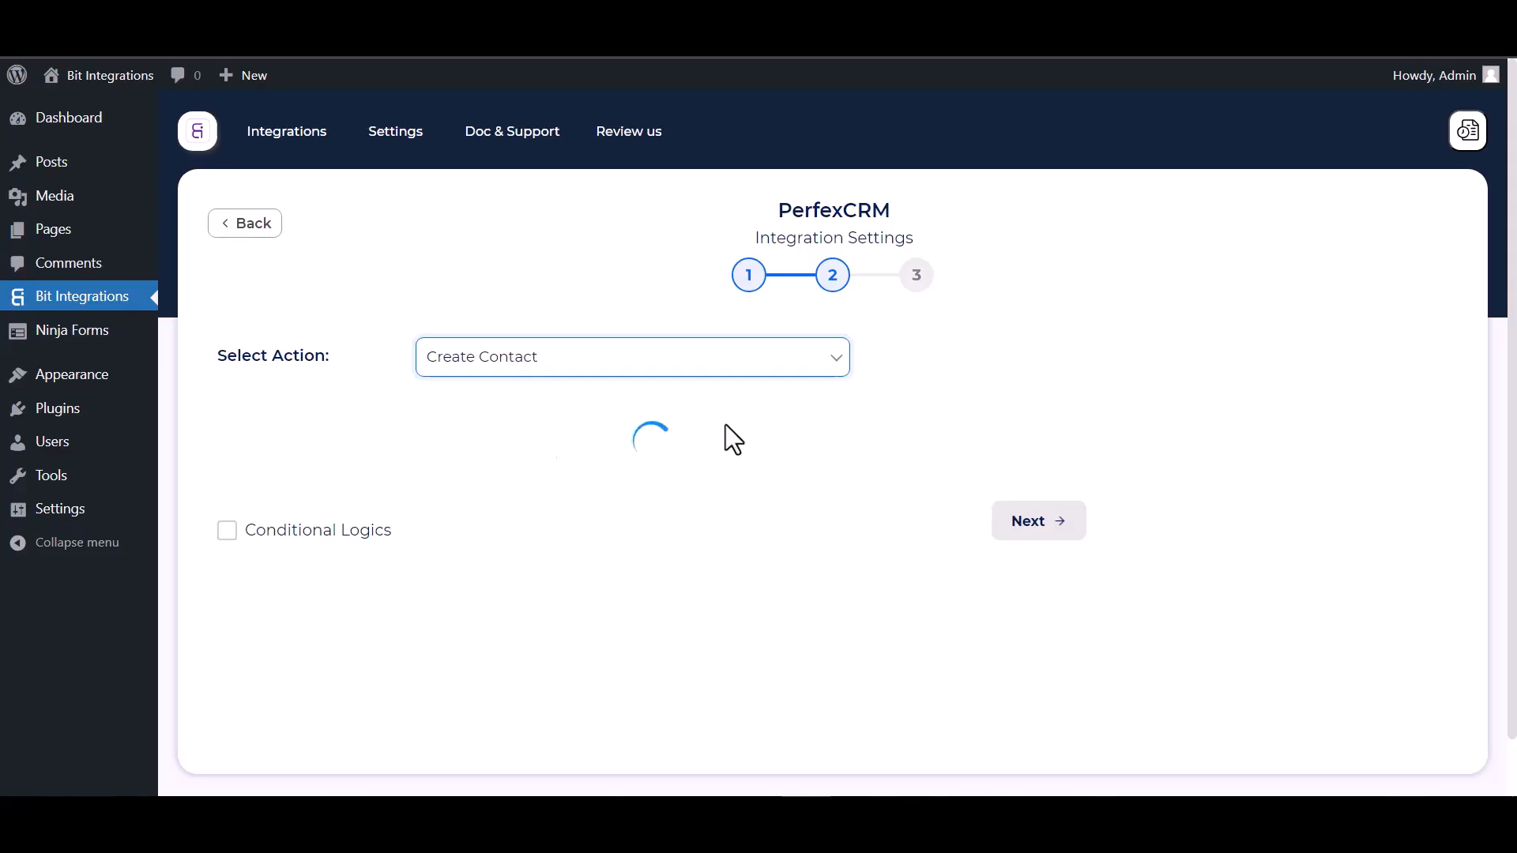
- Select 'Bit Integrations' as the customer the contacts attach to
{"action": "scroll", "coordinate": [725, 424], "scroll_direction": "down", "scroll_amount": 1}
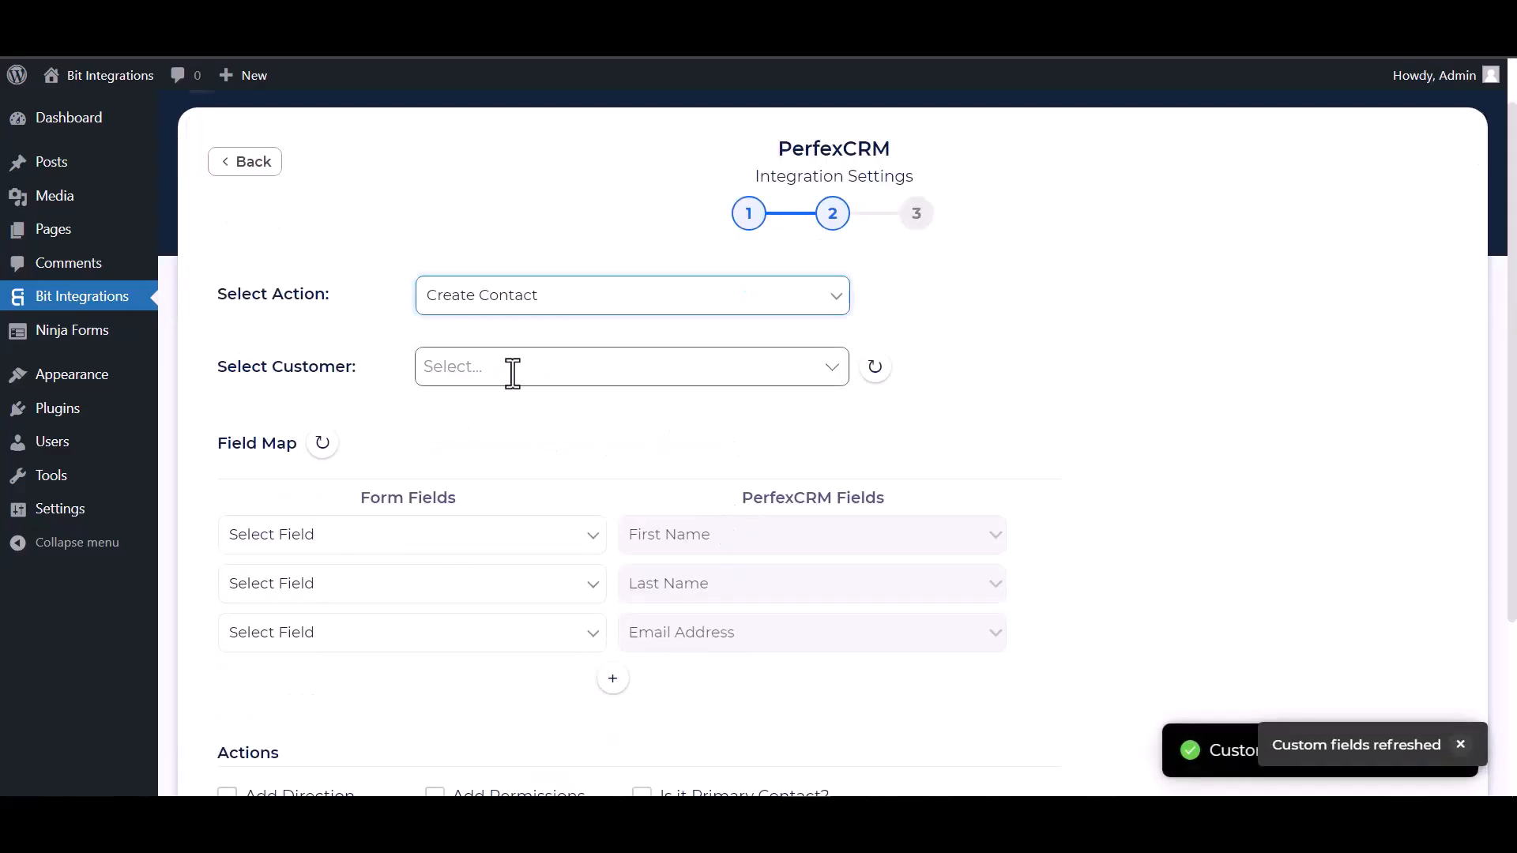
{"action": "left_click", "coordinate": [514, 368]}
{"action": "left_click", "coordinate": [487, 410]}
{"action": "scroll", "coordinate": [592, 383], "scroll_direction": "down", "scroll_amount": 4}
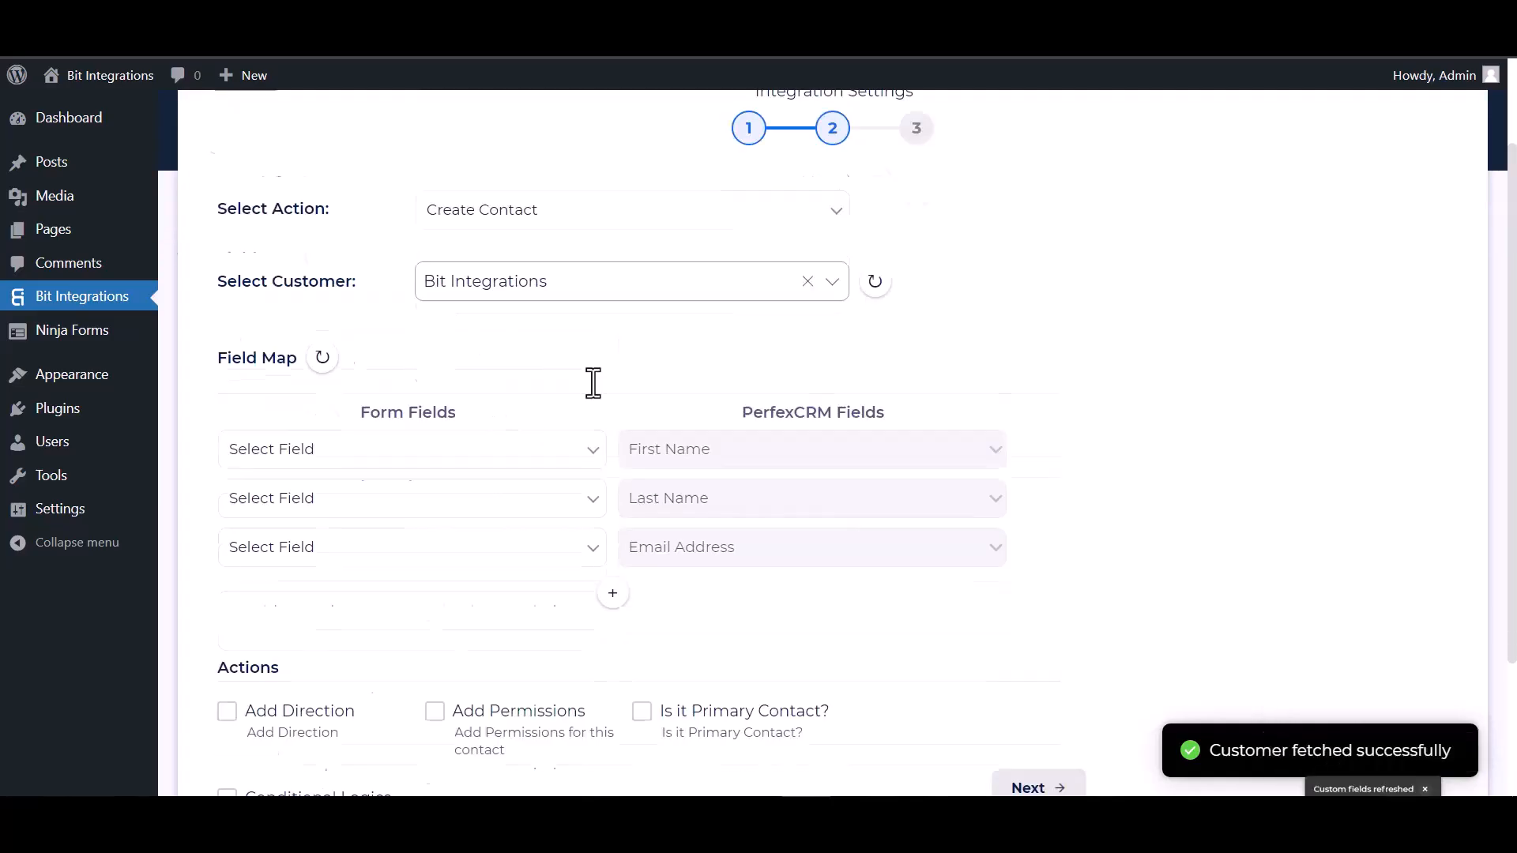
- Map First Name, Last Name, Email, and Phone to Phone Number in PerfexCRM
{"action": "left_click", "coordinate": [436, 304]}
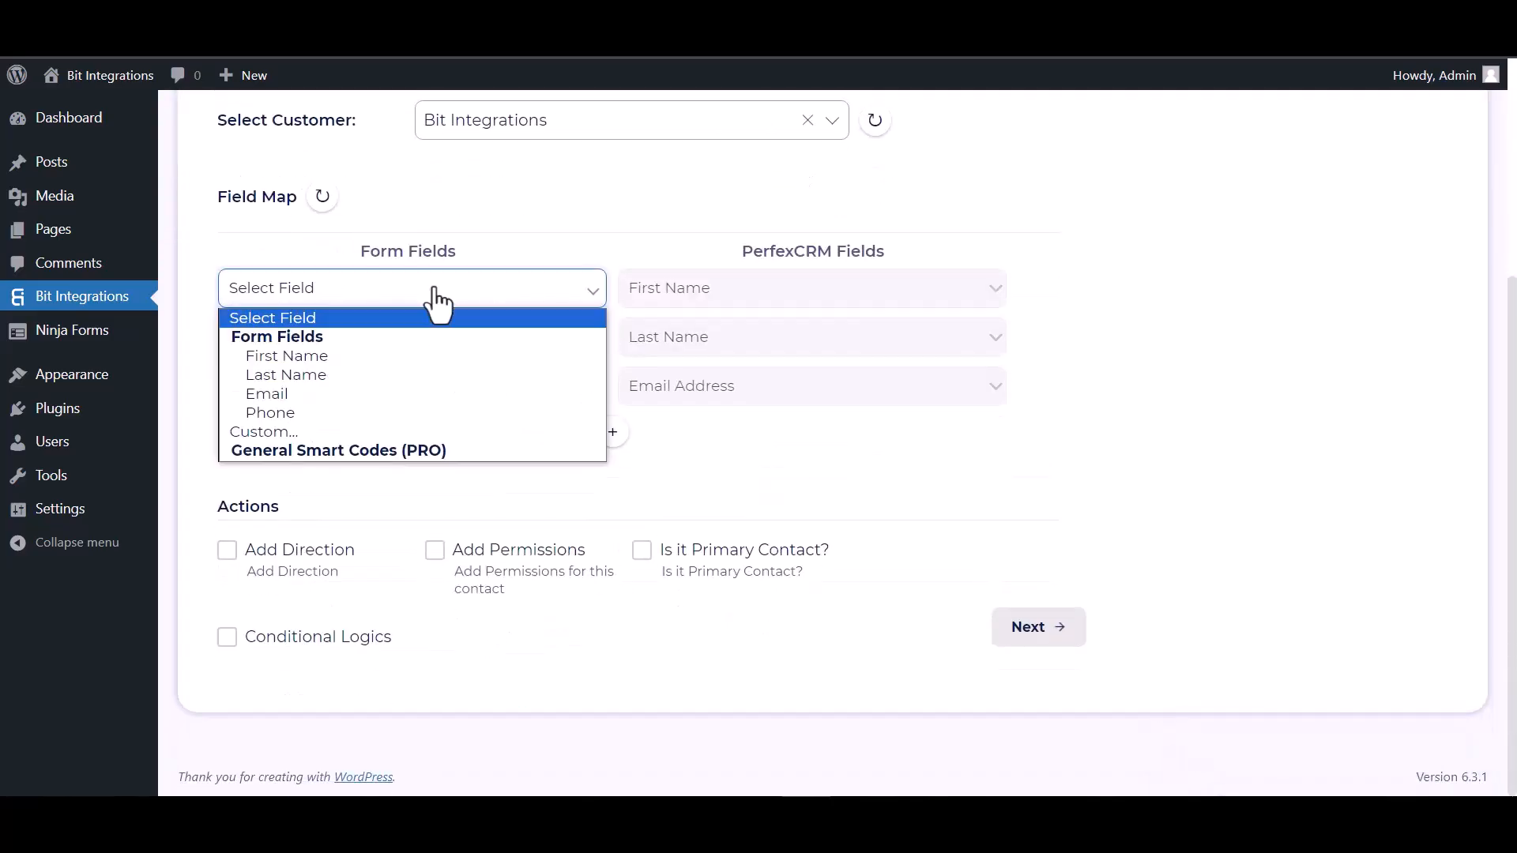
{"action": "left_click", "coordinate": [353, 358]}
{"action": "left_click", "coordinate": [418, 346]}
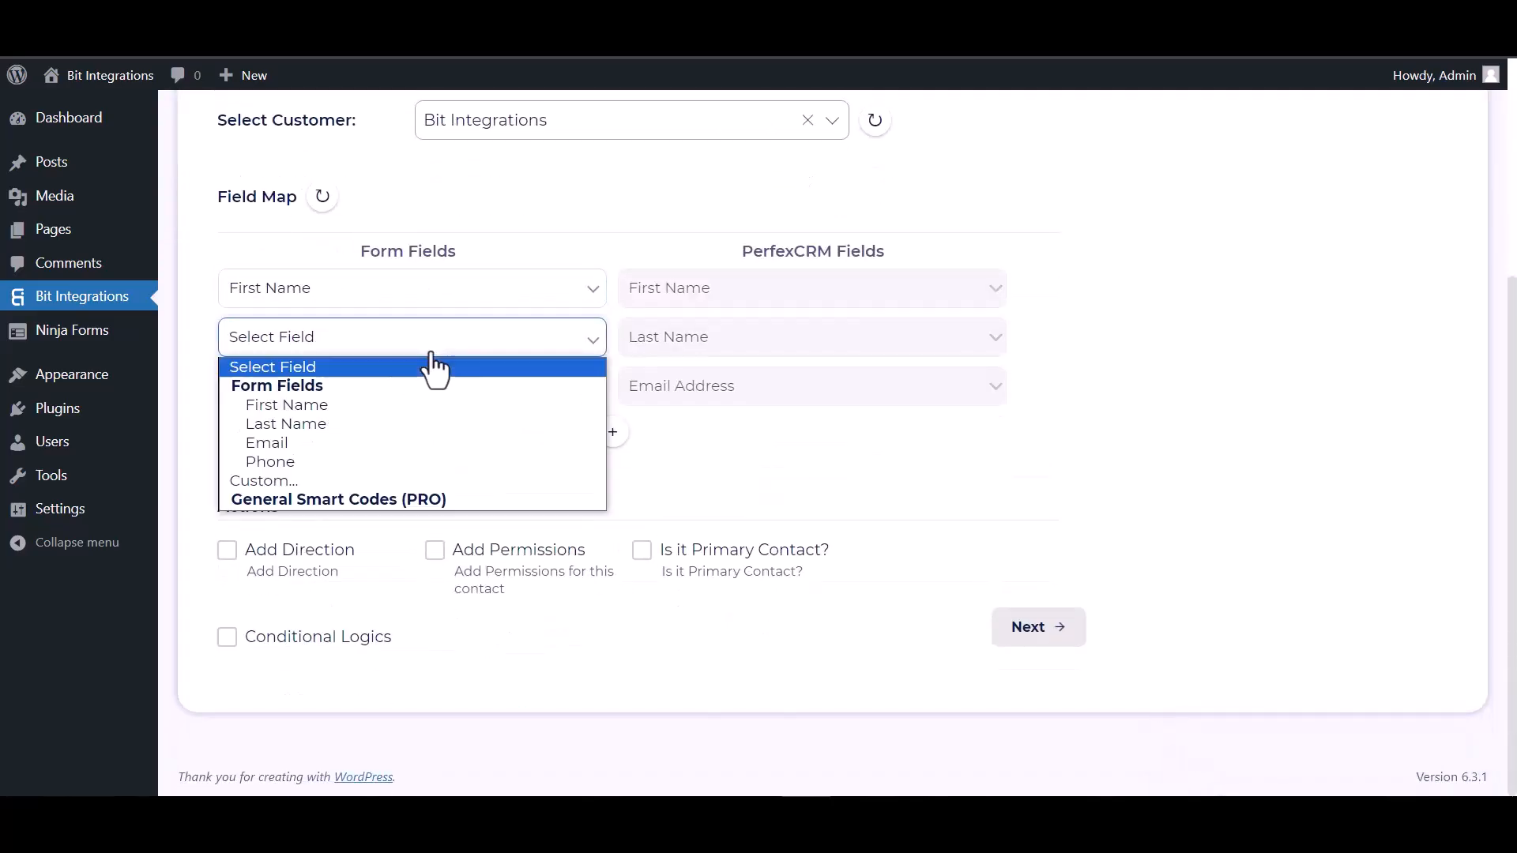
{"action": "left_click", "coordinate": [327, 421]}
{"action": "left_click", "coordinate": [355, 387]}
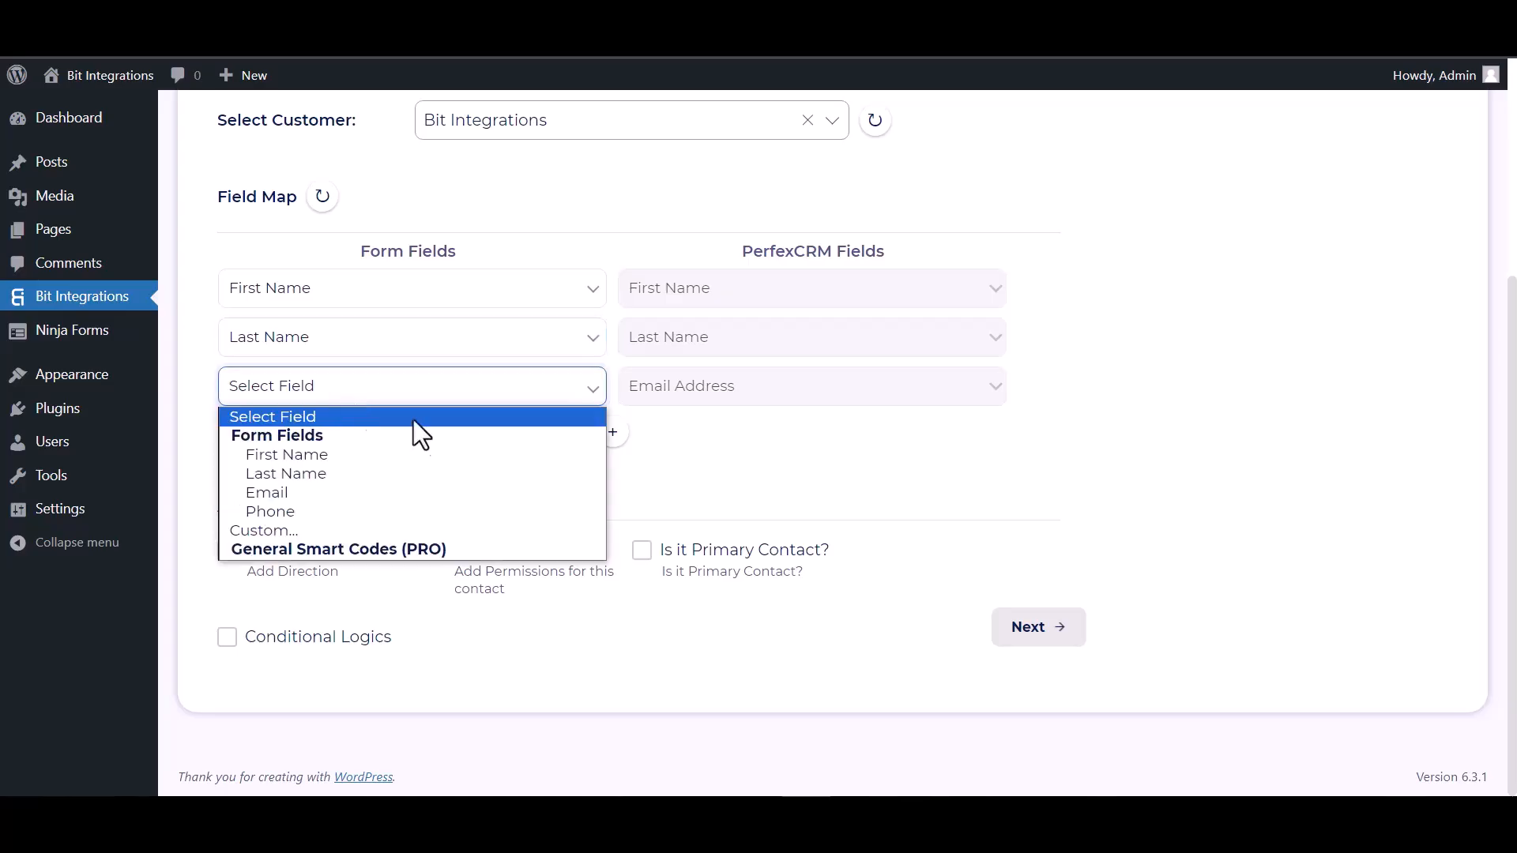
{"action": "left_click", "coordinate": [294, 493]}
{"action": "left_click", "coordinate": [613, 432]}
{"action": "left_click", "coordinate": [666, 446]}
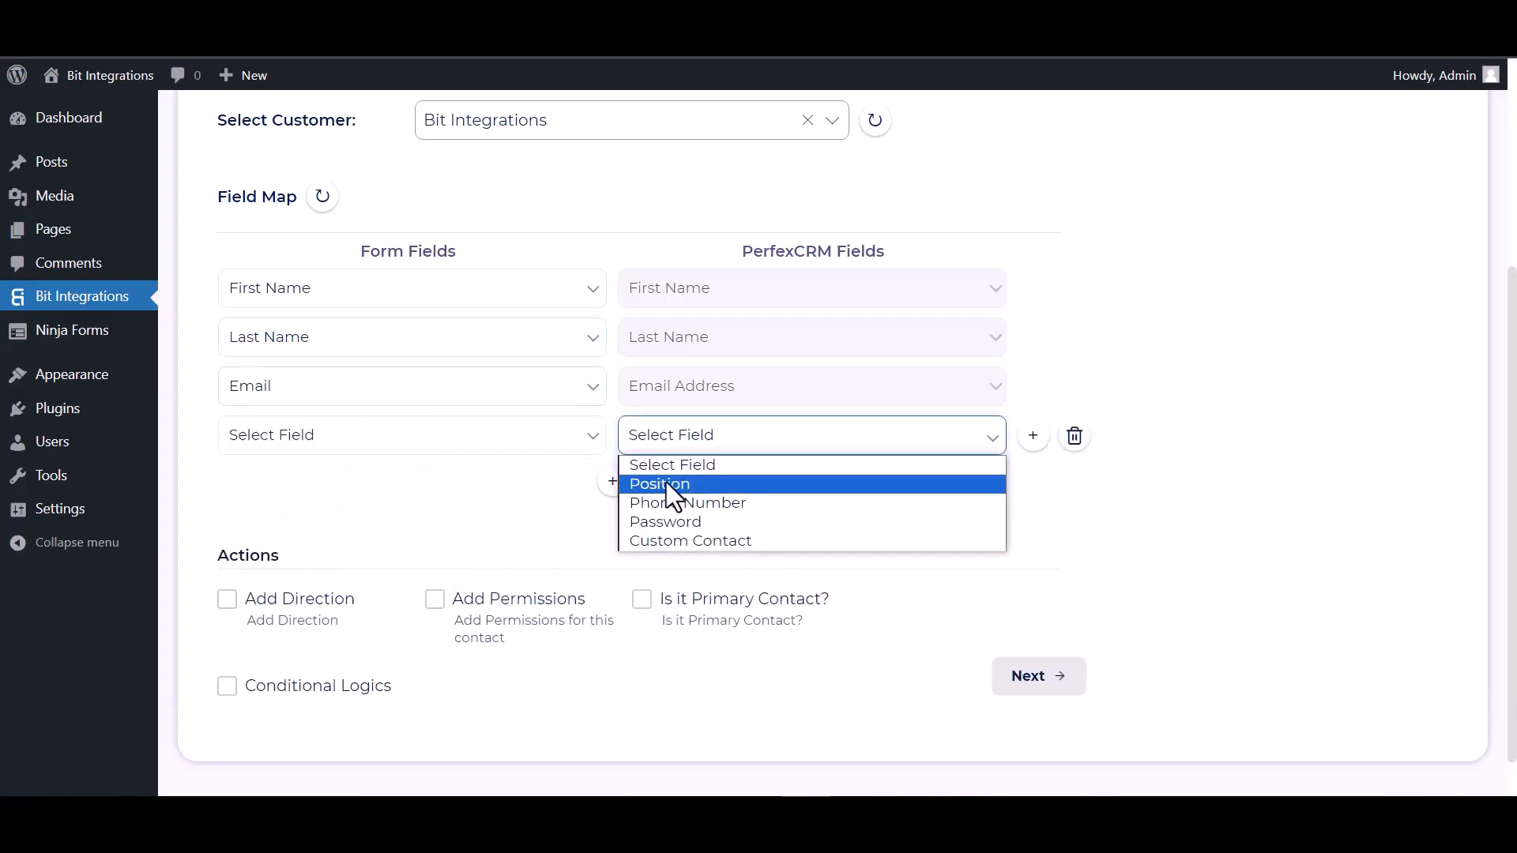
{"action": "left_click", "coordinate": [656, 501]}
{"action": "left_click", "coordinate": [518, 447]}
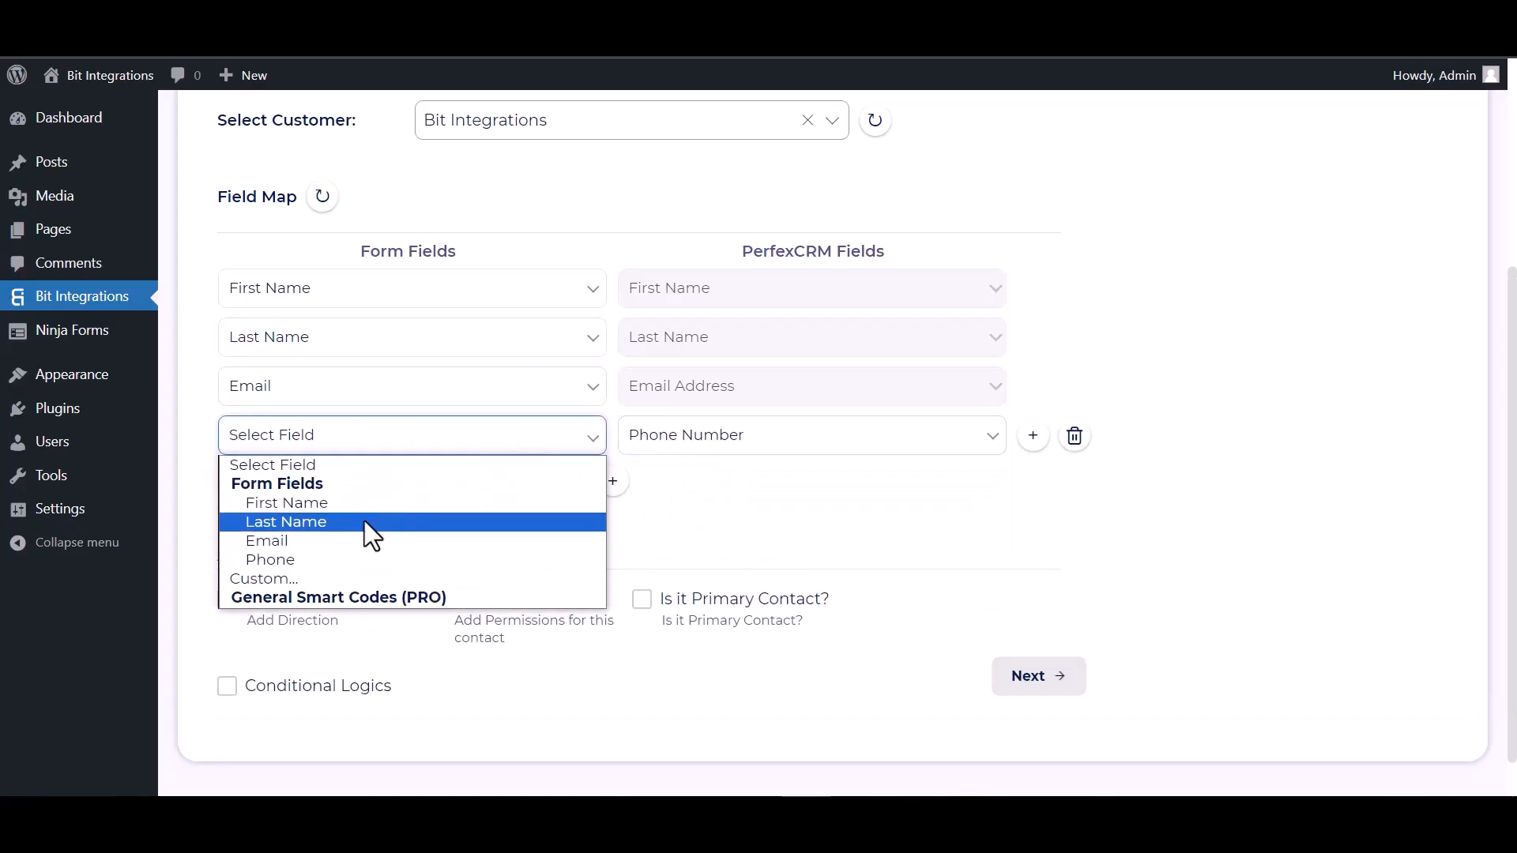
{"action": "left_click", "coordinate": [297, 557]}
- Leave conditional logic off, then finish and save the integration
{"action": "scroll", "coordinate": [411, 506], "scroll_direction": "down", "scroll_amount": 1}
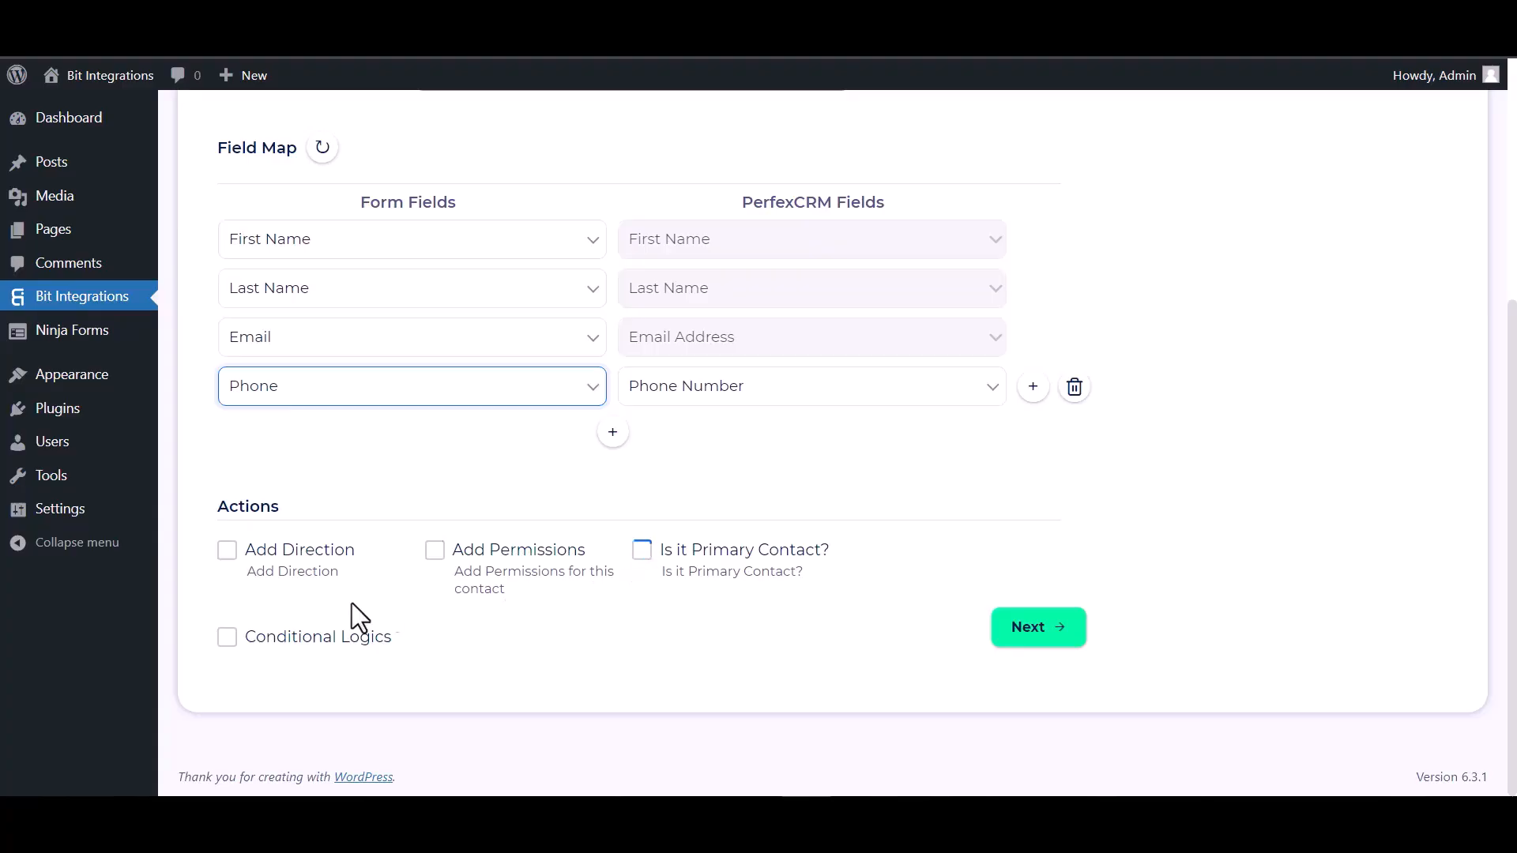
{"action": "left_click", "coordinate": [228, 637]}
{"action": "scroll", "coordinate": [295, 559], "scroll_direction": "down", "scroll_amount": 2}
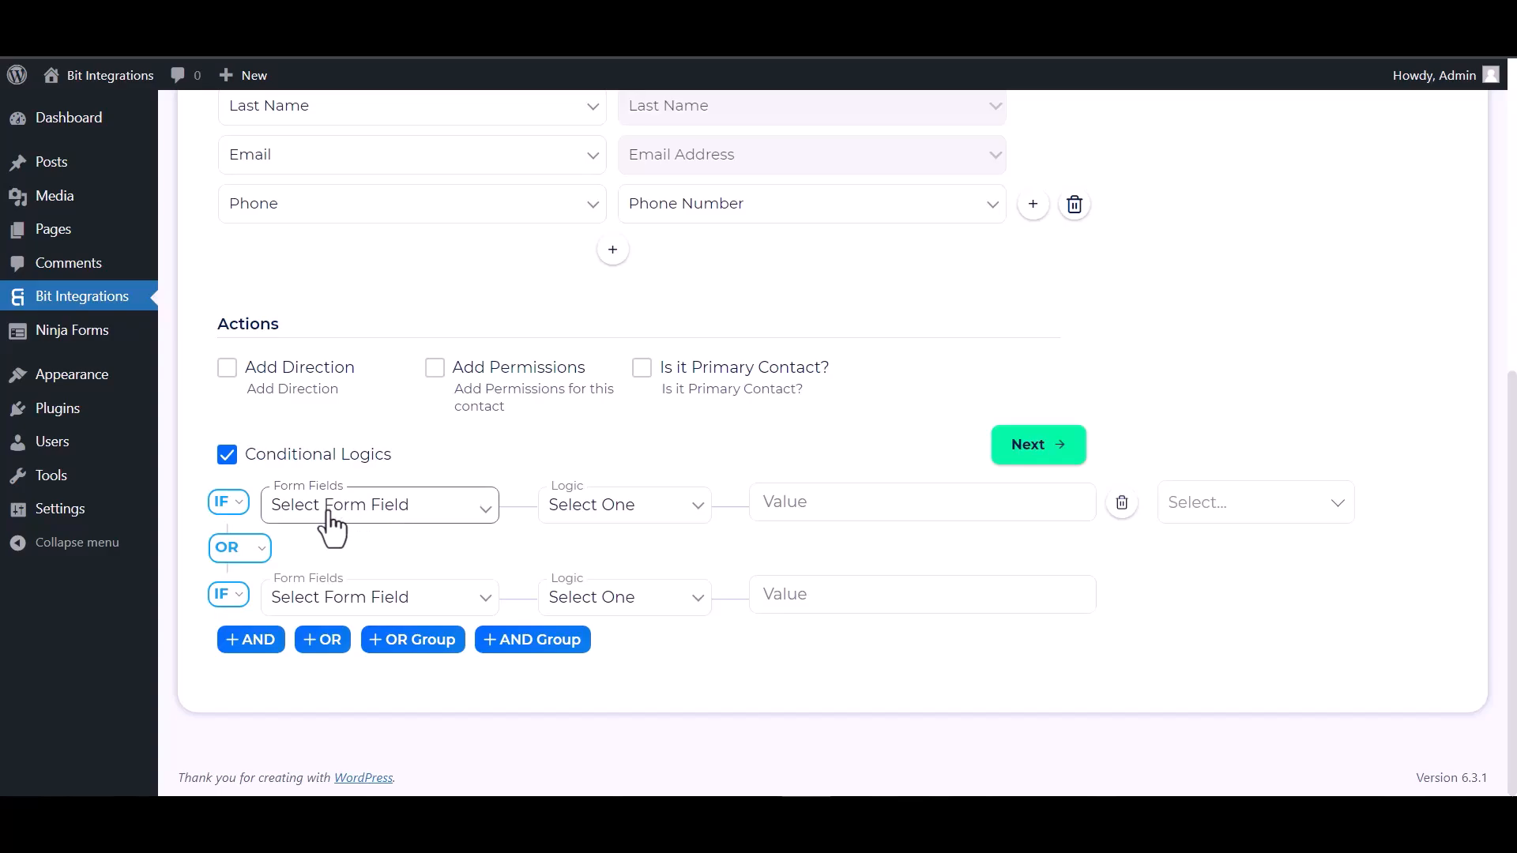
{"action": "left_click", "coordinate": [233, 462]}
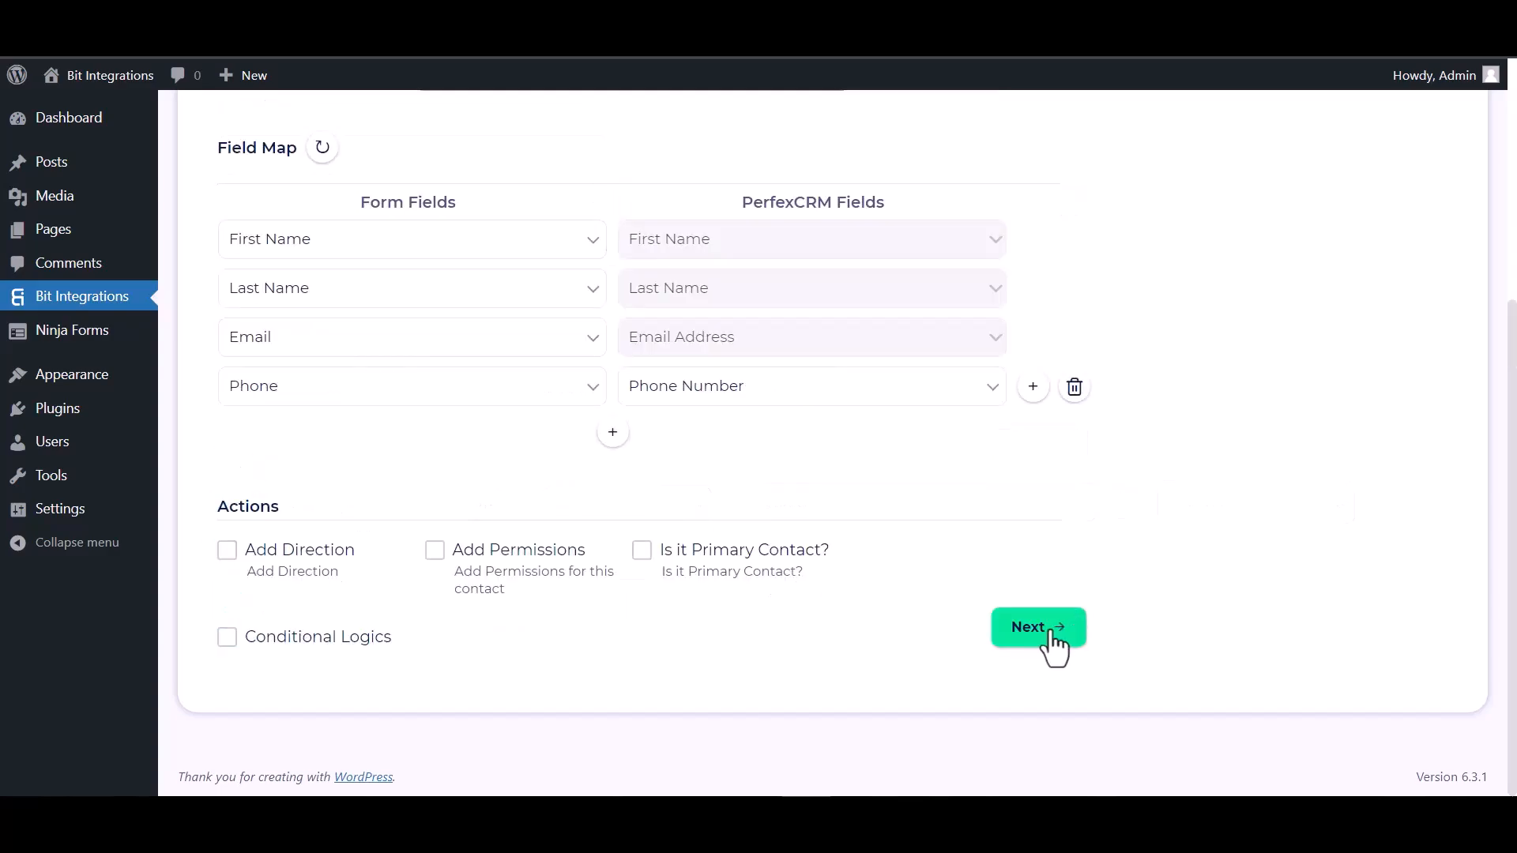
{"action": "left_click", "coordinate": [1055, 644]}
{"action": "left_click", "coordinate": [830, 372]}
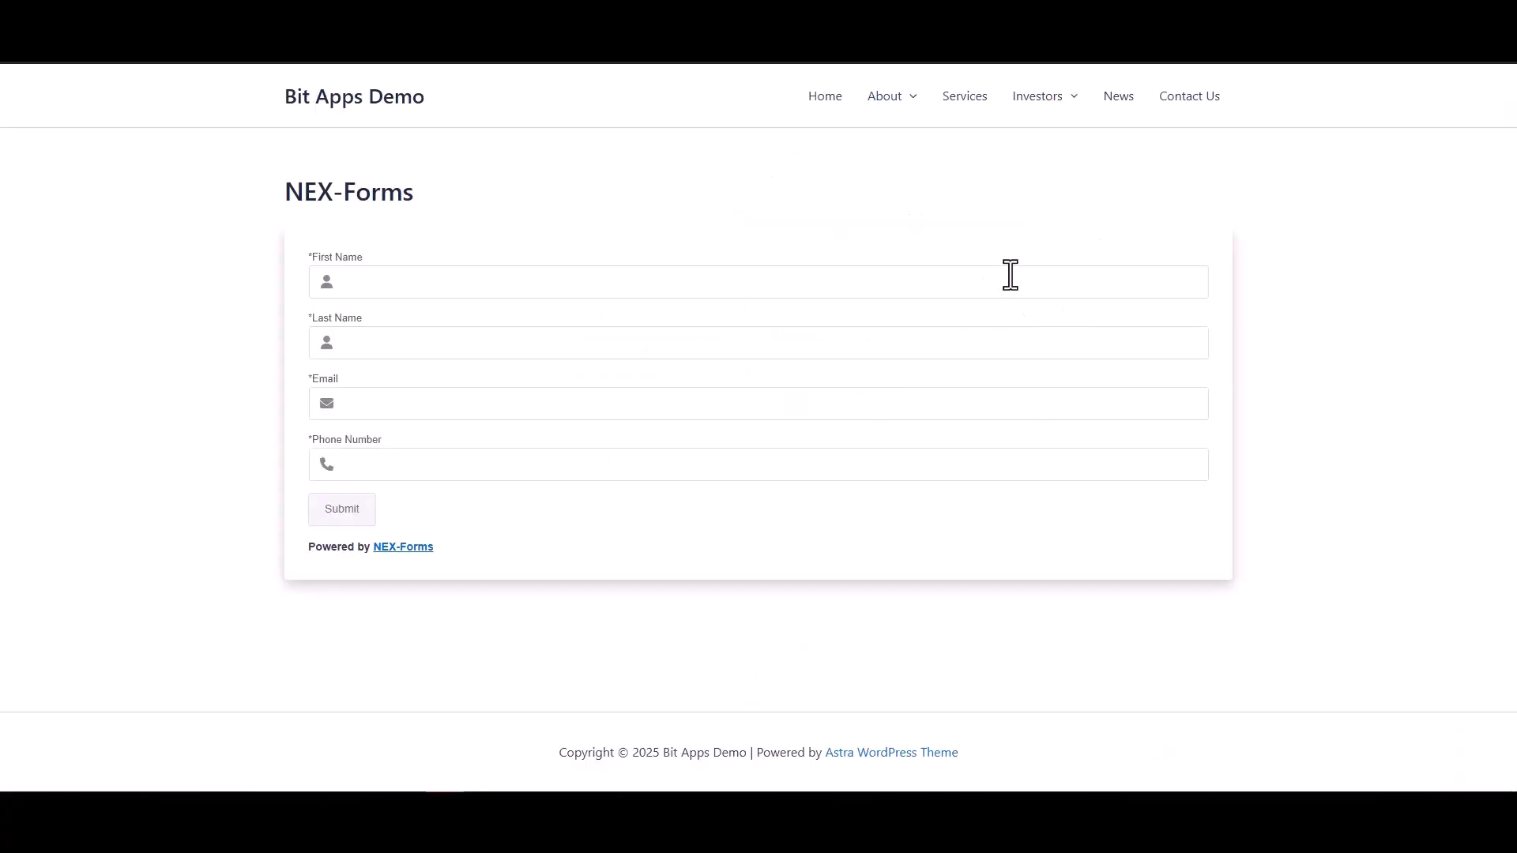
- Submit a NEX-Forms entry named Bit Integrations with a test e-mail and phone number
{"action": "left_click", "coordinate": [1011, 275]}
{"action": "type", "text": "Bit"}
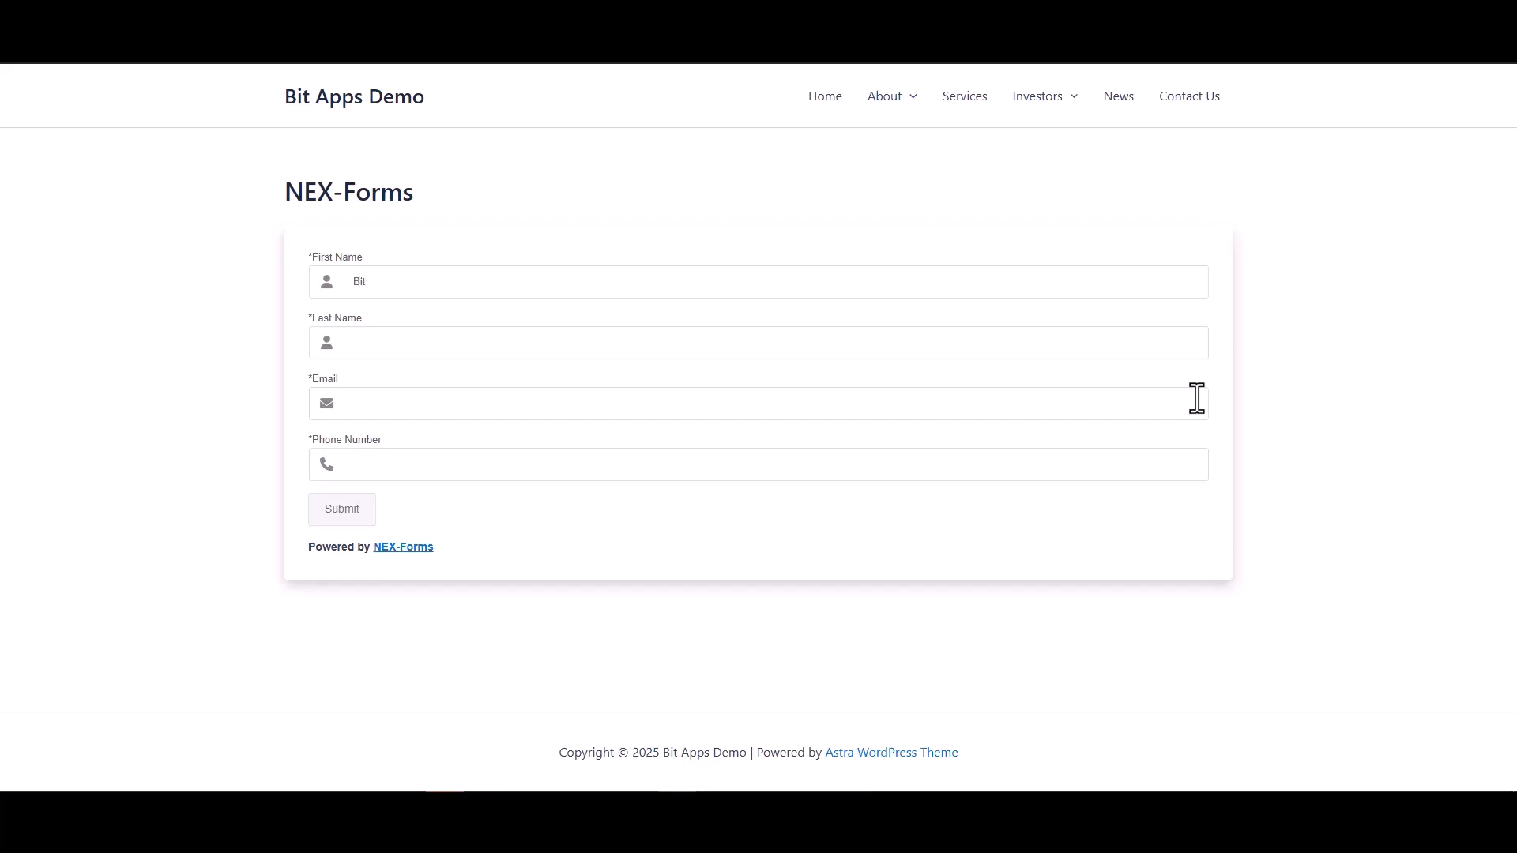
{"action": "left_click", "coordinate": [1154, 352]}
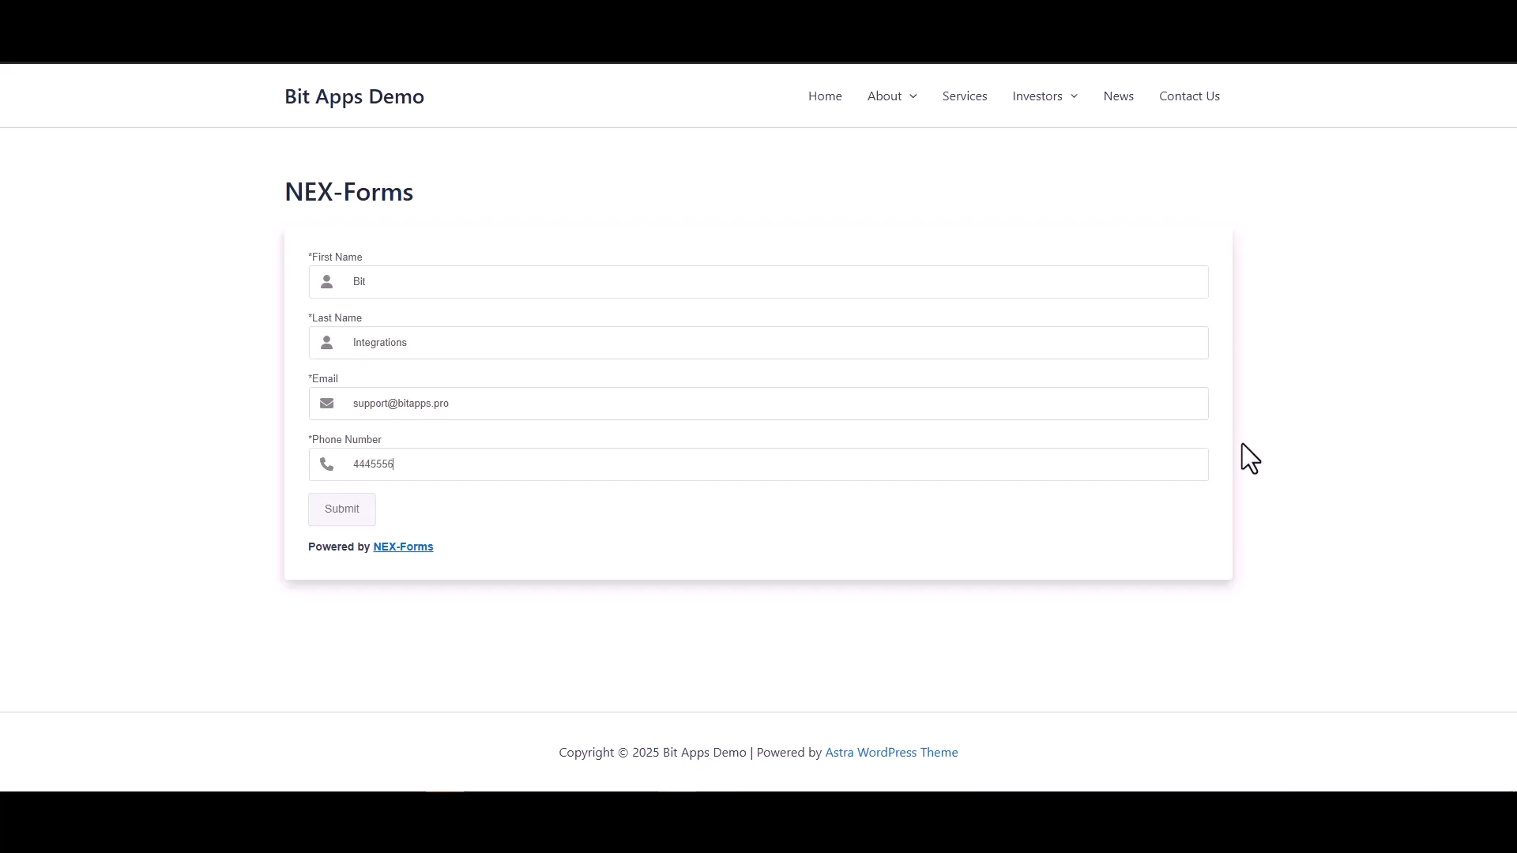
{"action": "left_click", "coordinate": [343, 518]}
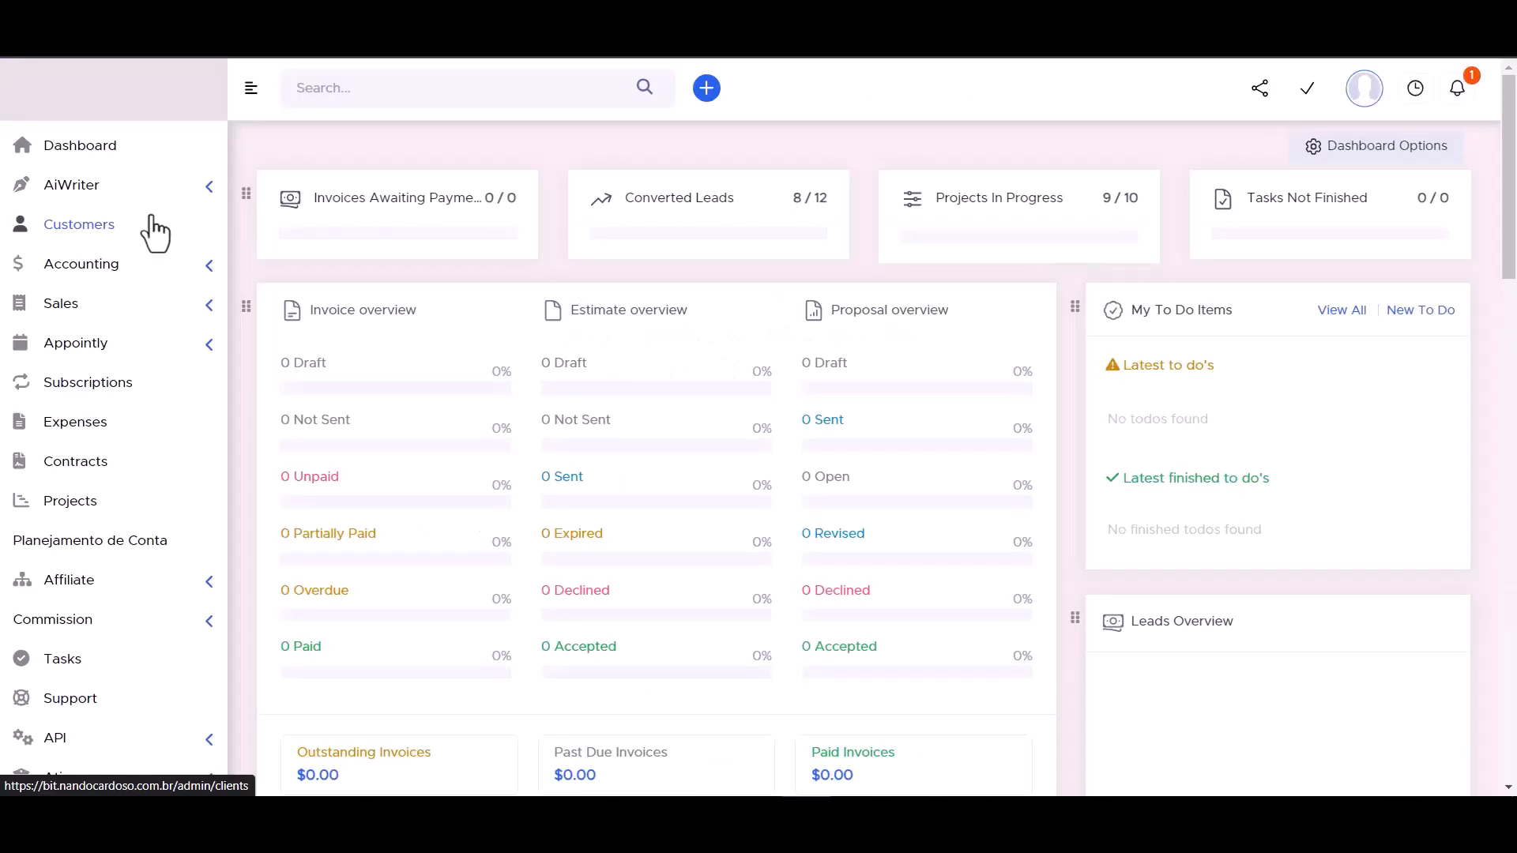
- Open the new contact's edit form from the Bit Integrations customer's Contacts list in PerfexCRM
{"action": "left_click", "coordinate": [93, 214]}
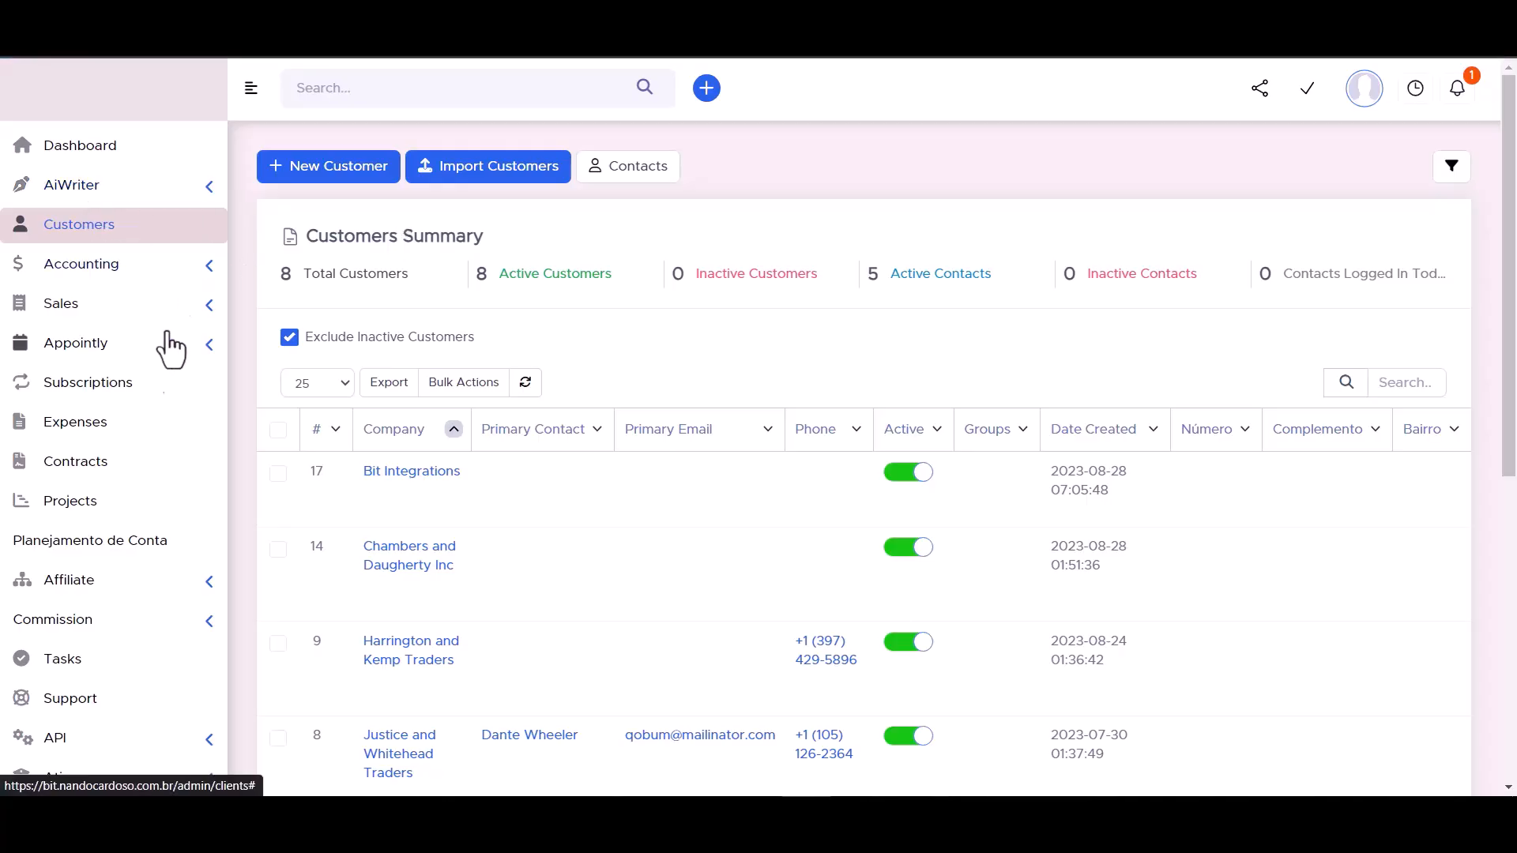
{"action": "left_click", "coordinate": [411, 477]}
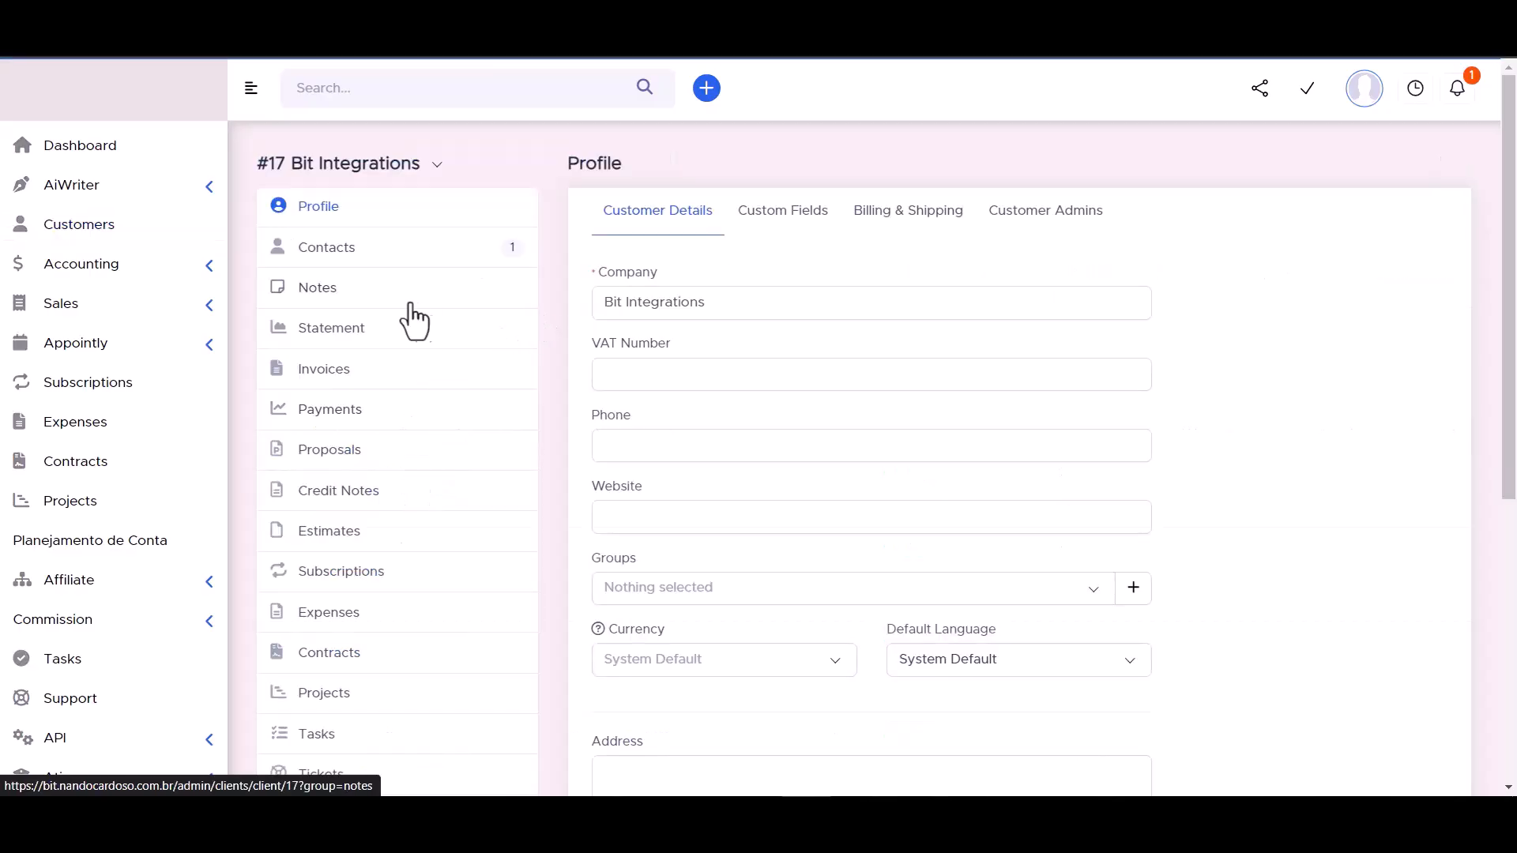
{"action": "left_click", "coordinate": [326, 251]}
{"action": "mouse_move", "coordinate": [679, 377]}
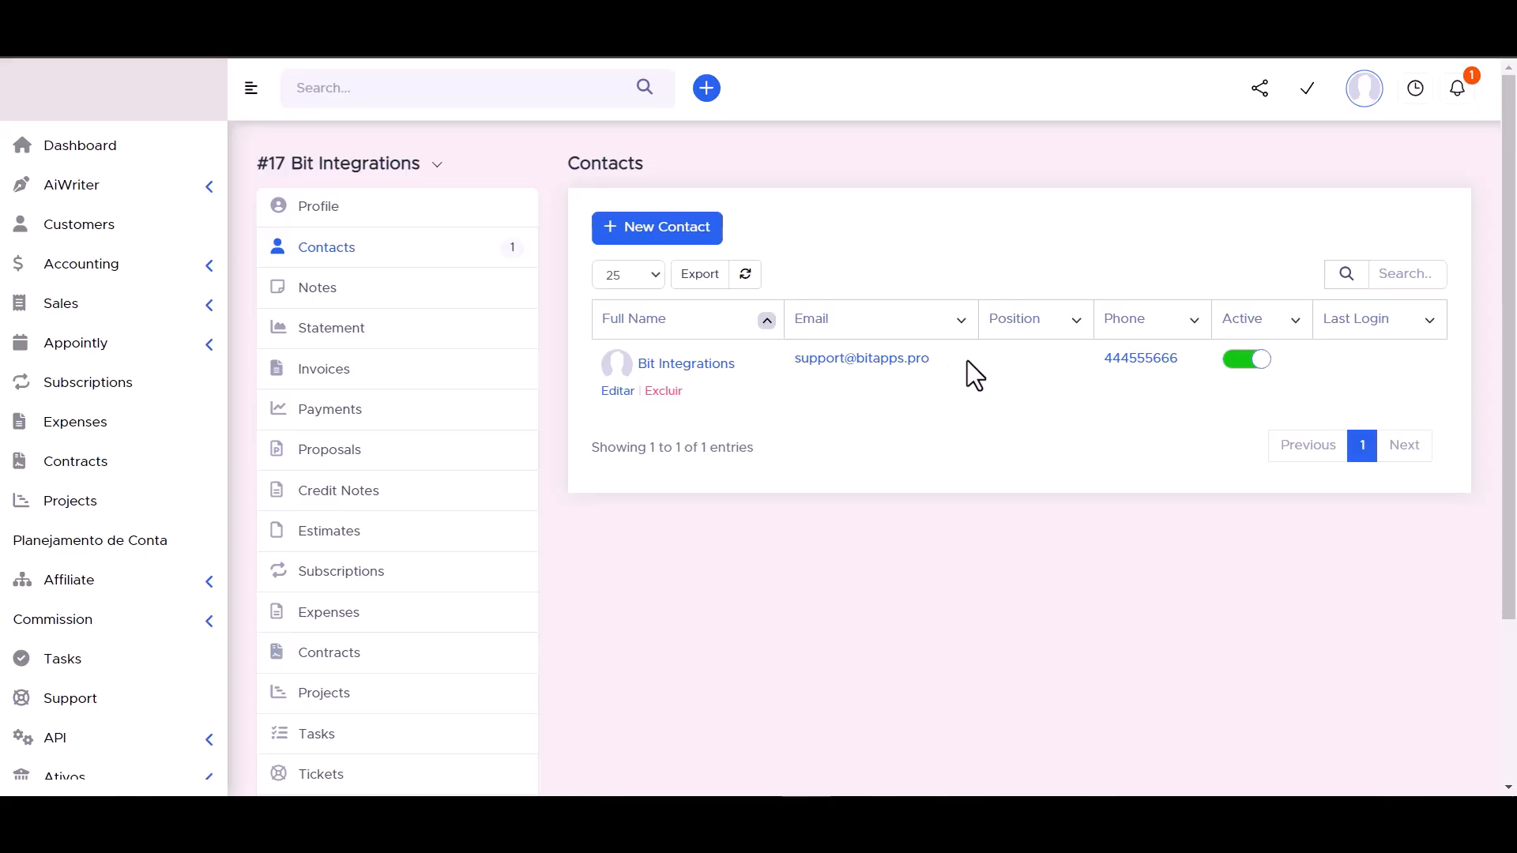
{"action": "left_click", "coordinate": [689, 366]}
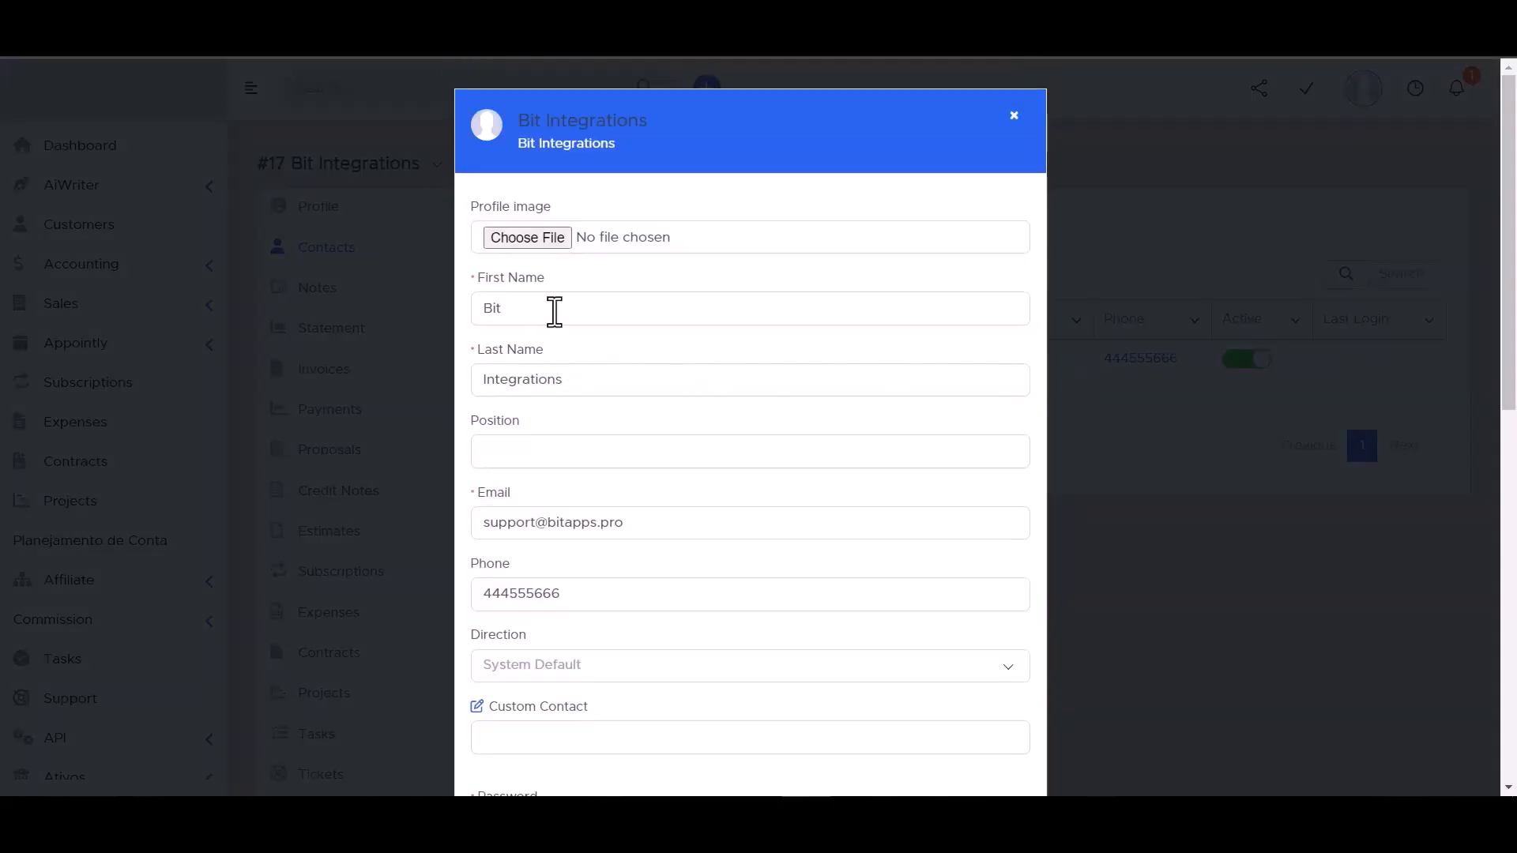
{"action": "scroll", "coordinate": [525, 359], "scroll_direction": "down", "scroll_amount": 3}
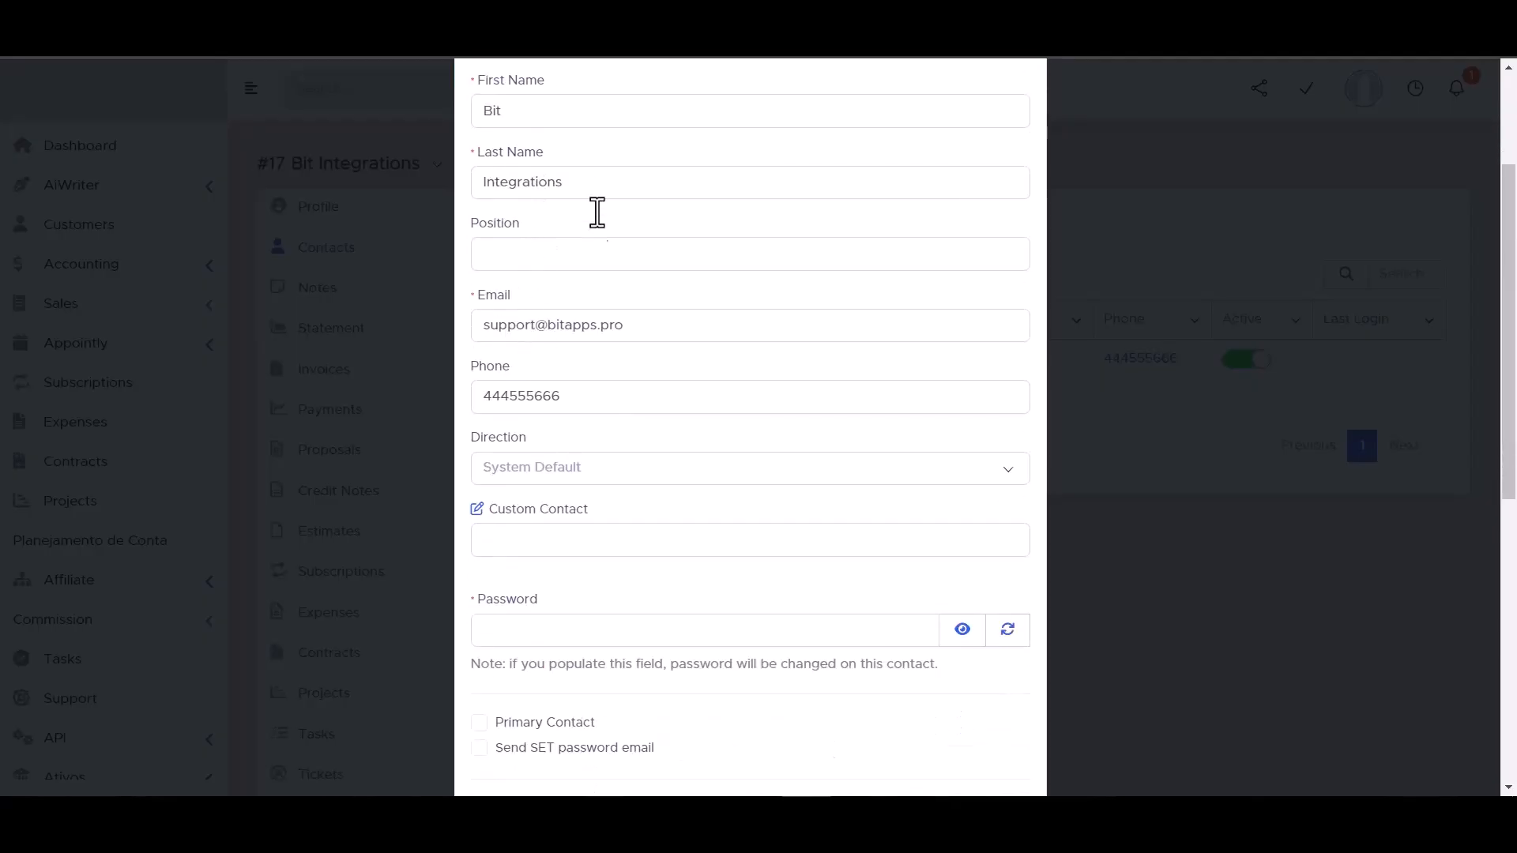